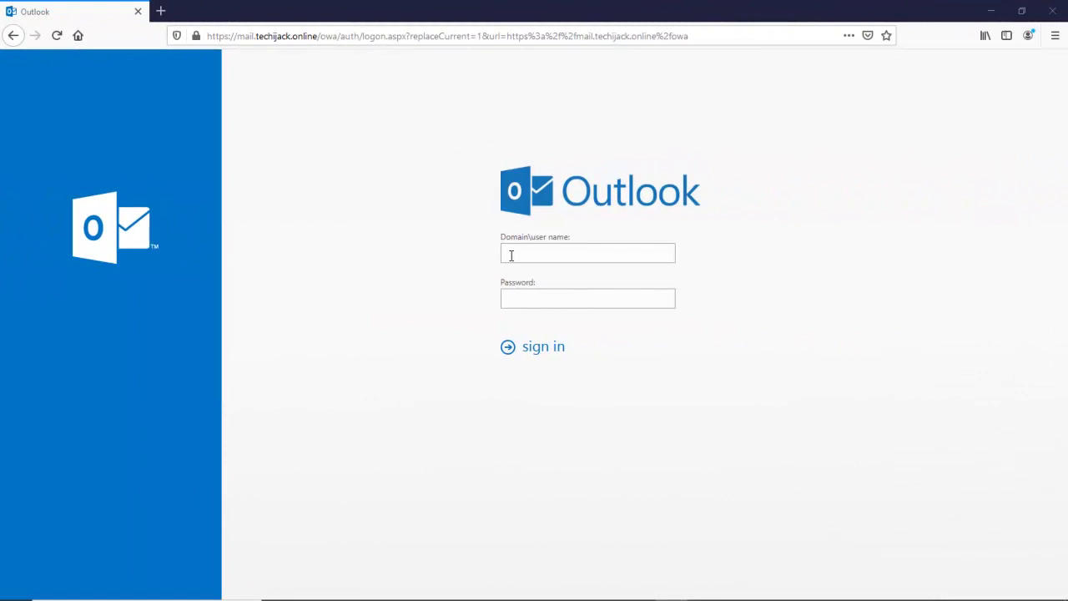
Step: Sign in to Outlook on the web with the mailbox user's domain user name and account password
left_click(511, 255)
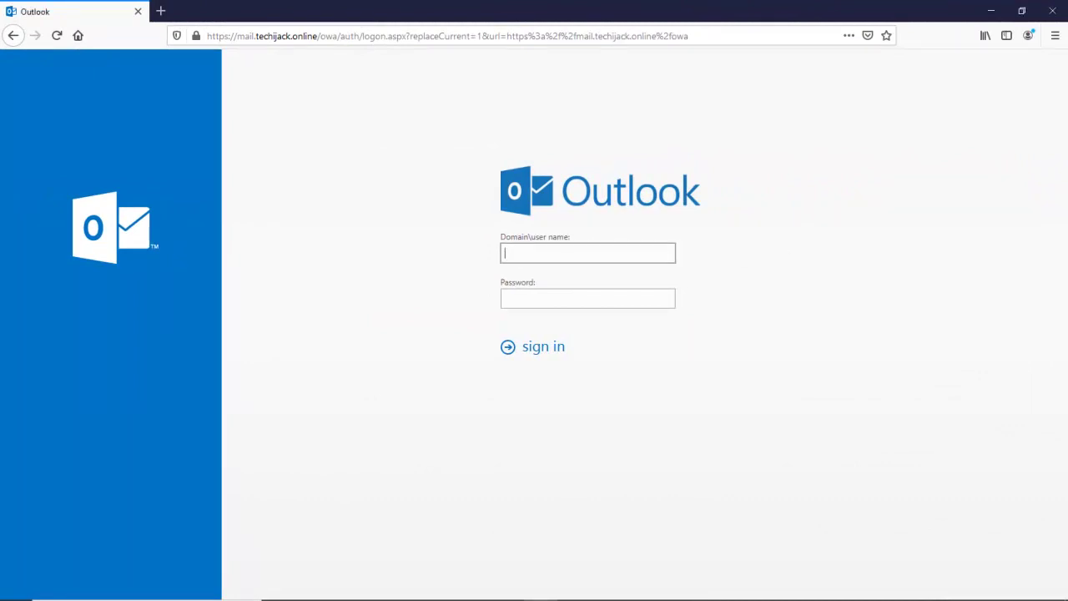
type("techijack\\jack")
key("Tab")
key("ctrl+v")
left_click(526, 350)
left_click(398, 158)
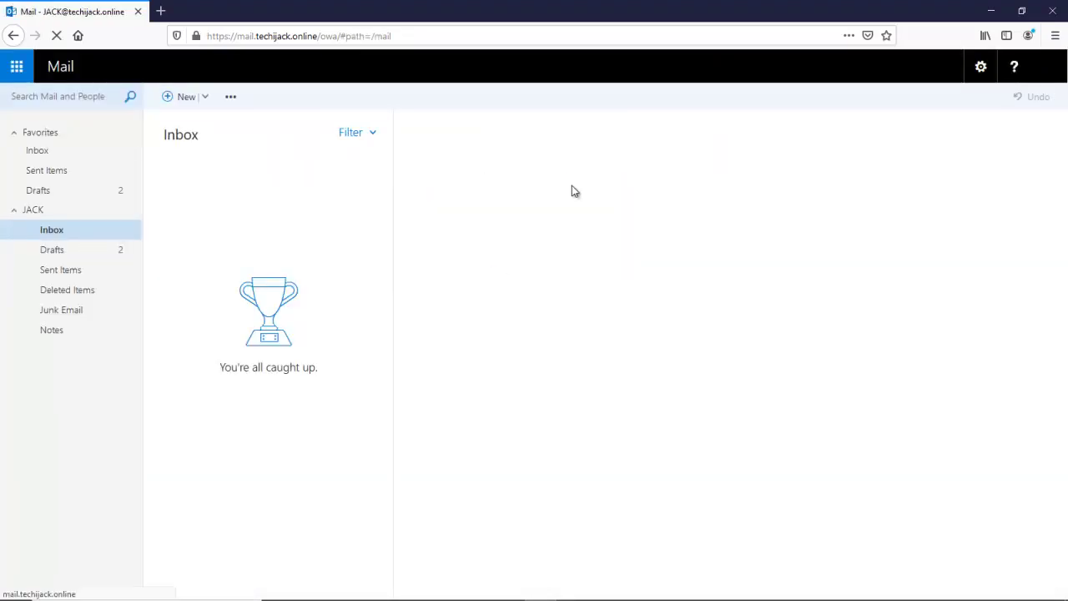
Step: Try to attach the PDF named FILE from the Desktop to a new message, and sign out of the mailbox
key("n")
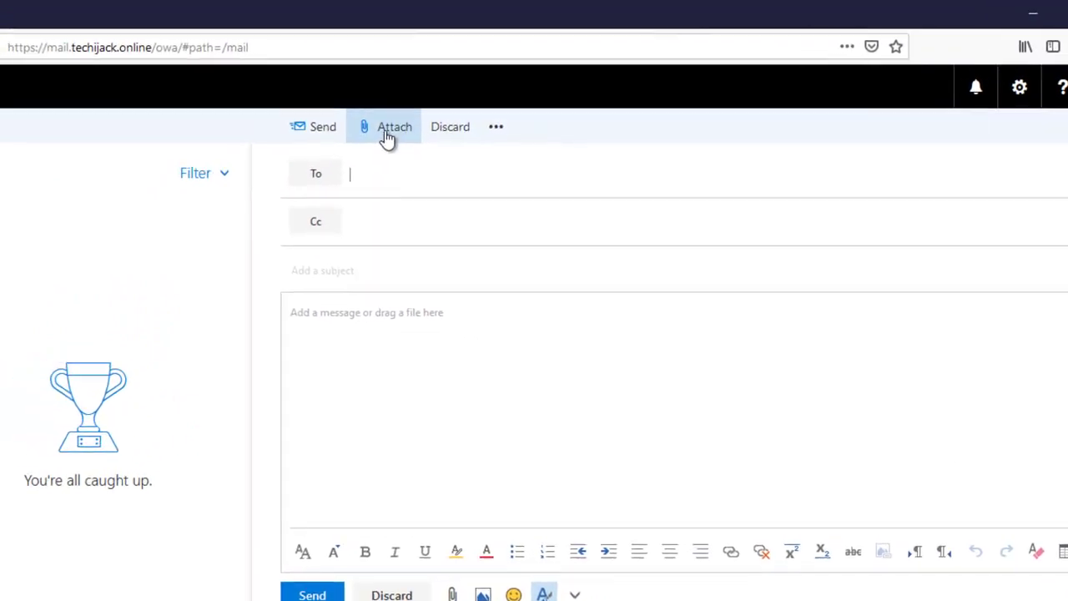
left_click(389, 130)
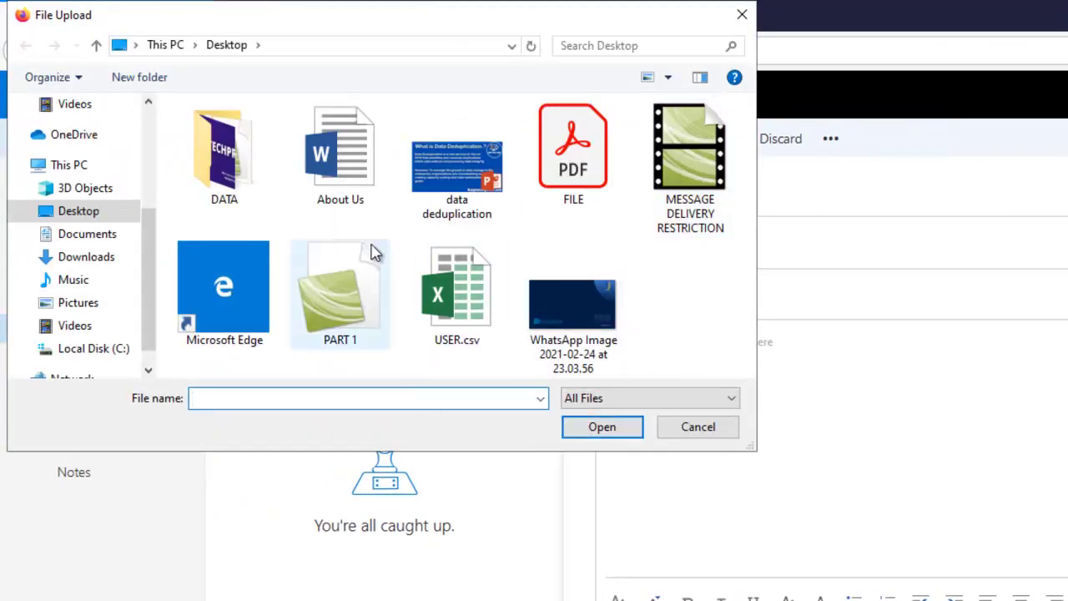
left_click(573, 155)
left_click(591, 436)
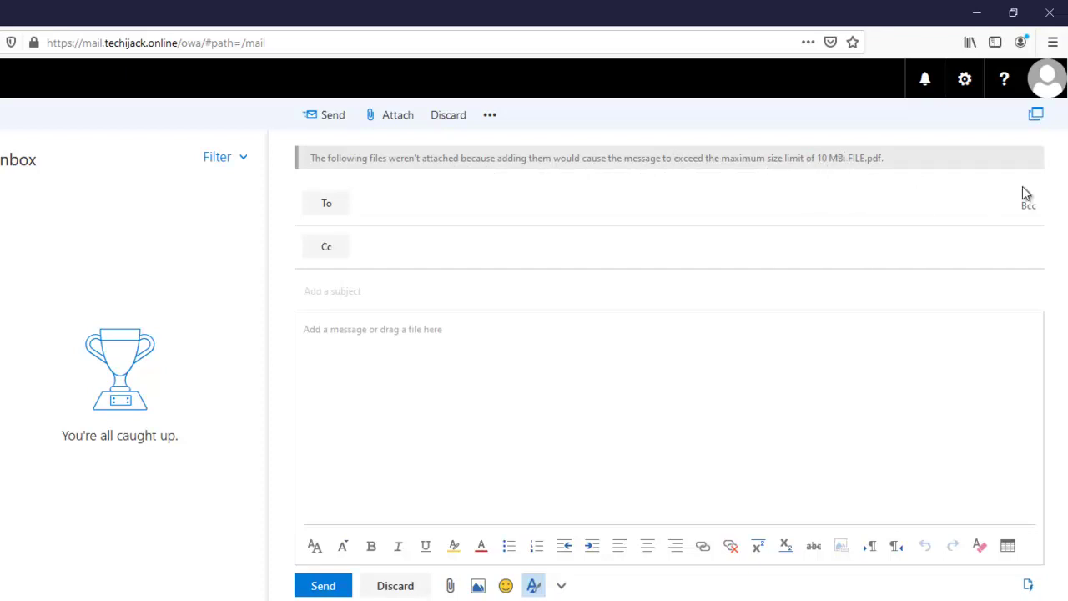
left_click(1046, 78)
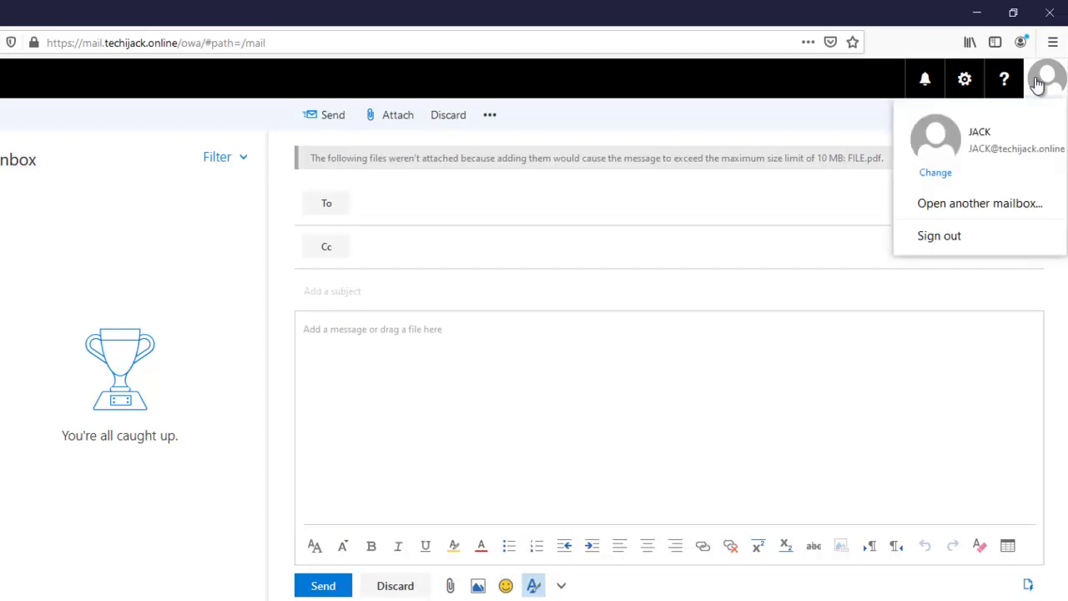
left_click(951, 235)
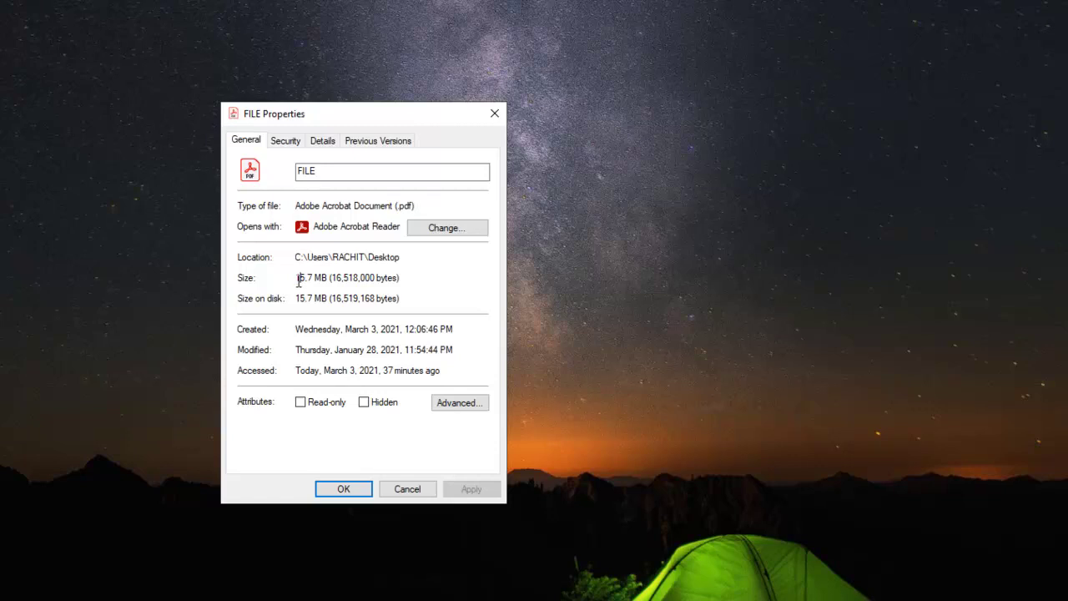
Step: Check the size of the PDF named FILE in its properties and close the dialog
double_click(298, 279)
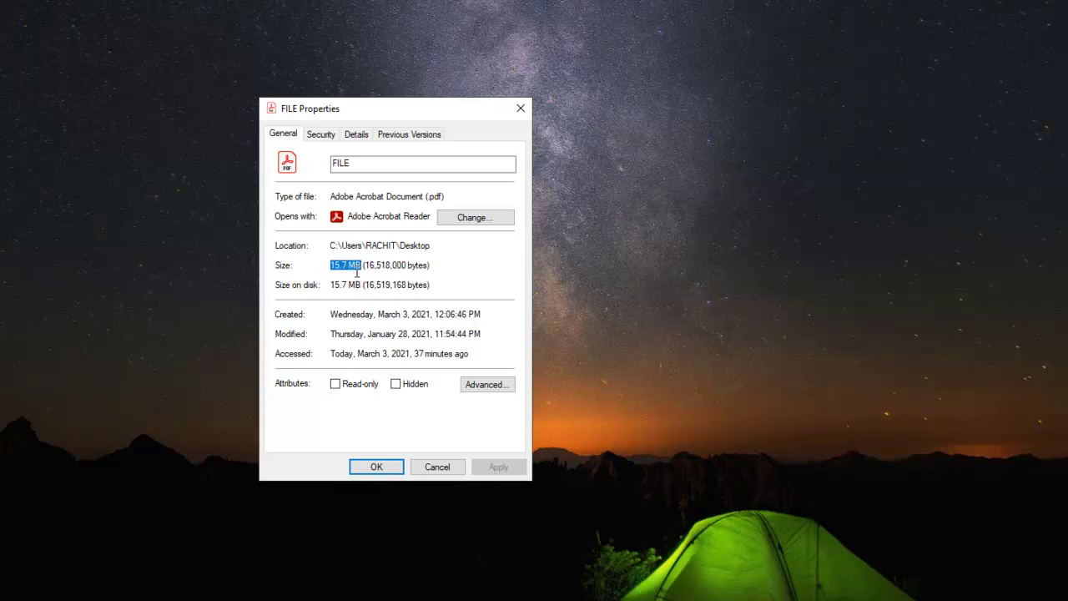
left_click(376, 467)
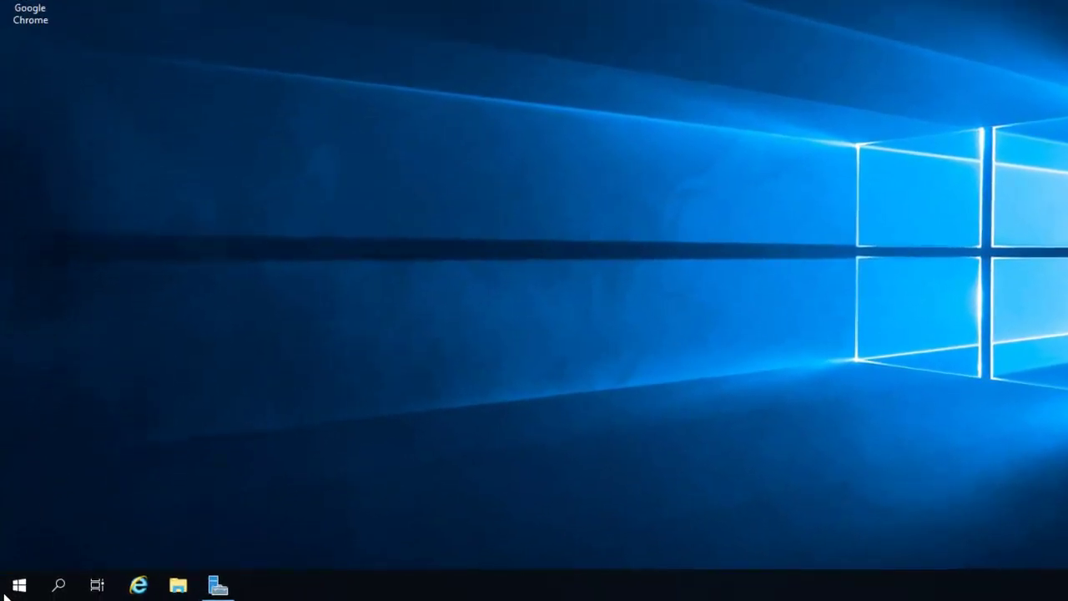
Step: Switch to the server's Exchange Management Shell and change to the root directory with cd\
left_click(15, 587)
left_click(192, 124)
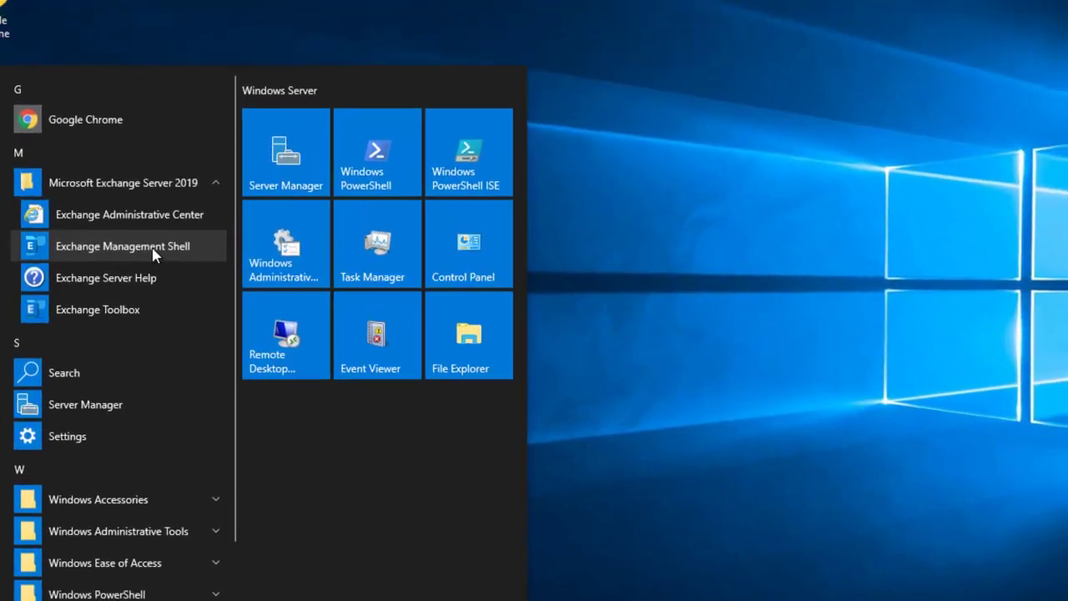
left_click(192, 185)
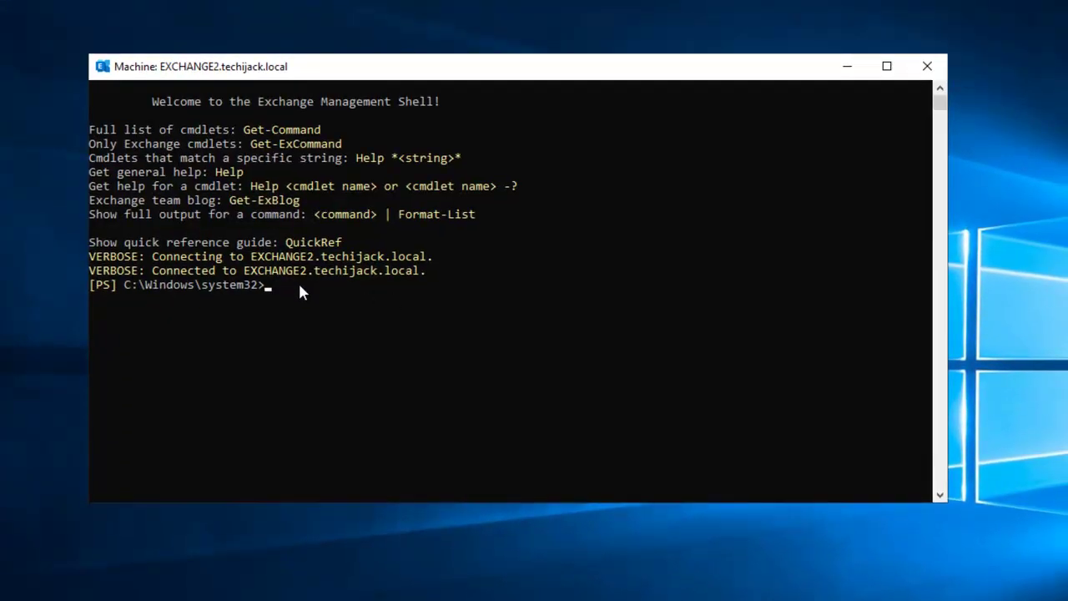
type("cd\\")
key("Return")
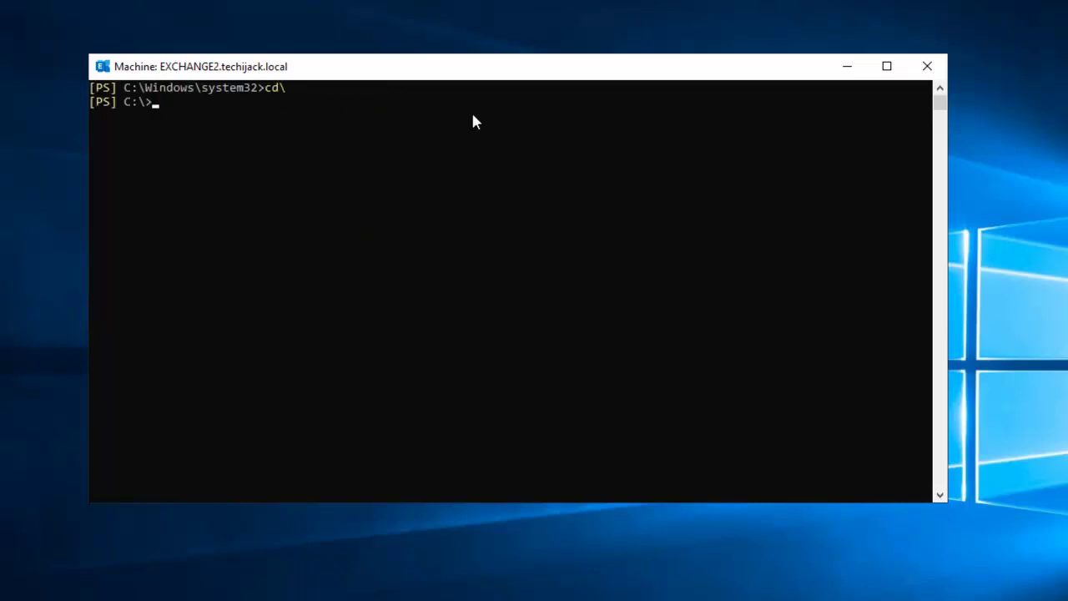
Step: Query the organization's message size limits with Get-TransportConfig | fl maxsendsize,maxreceivesize
type("Get-TransportConfig | fl maxsendsize,maxreceivesize")
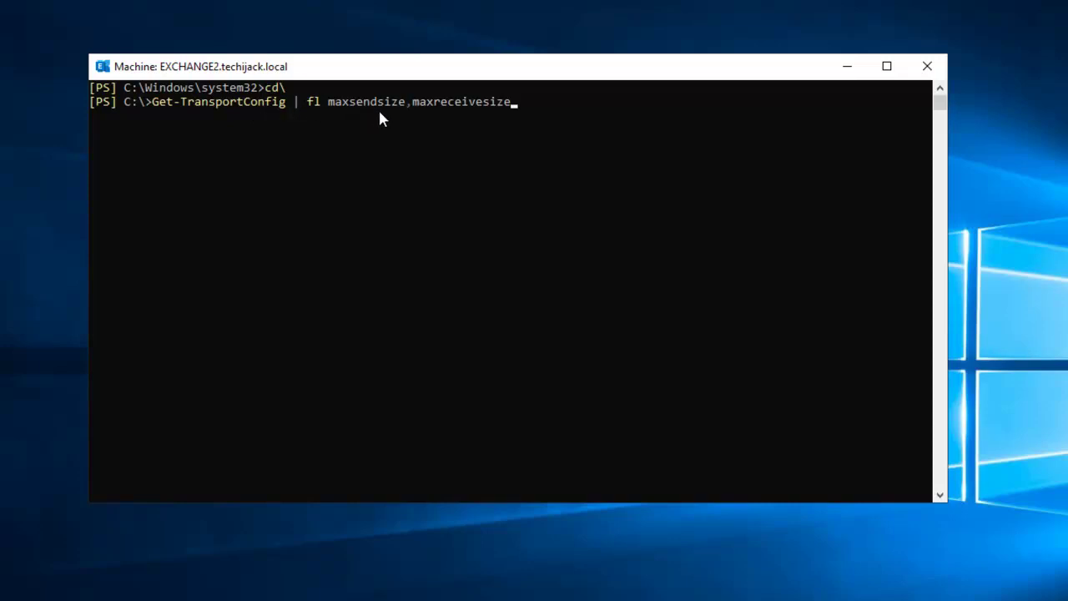
left_click(527, 102)
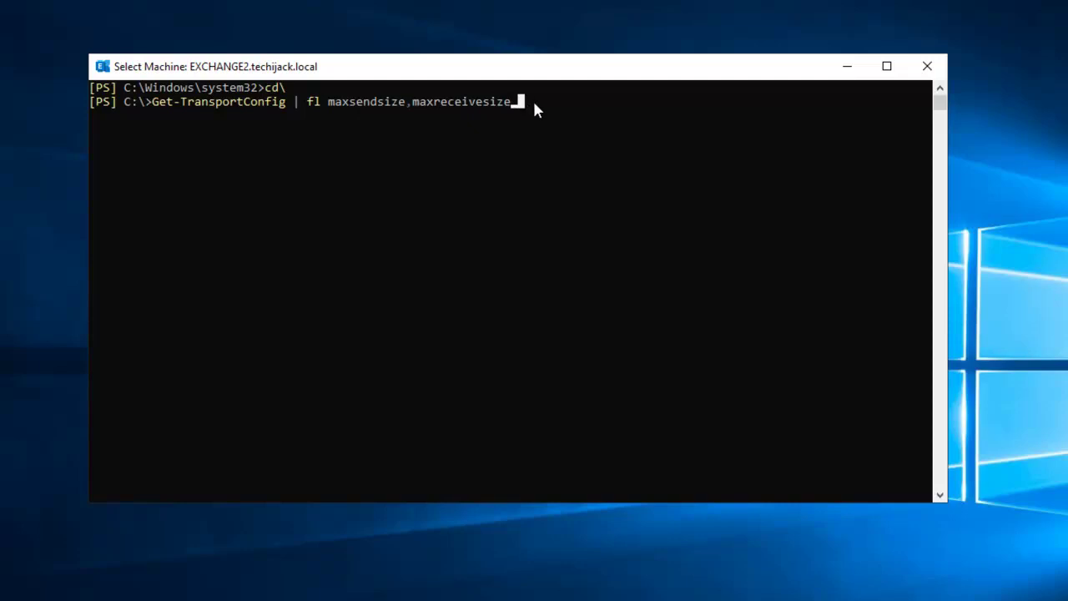
key("Return")
key("Return")
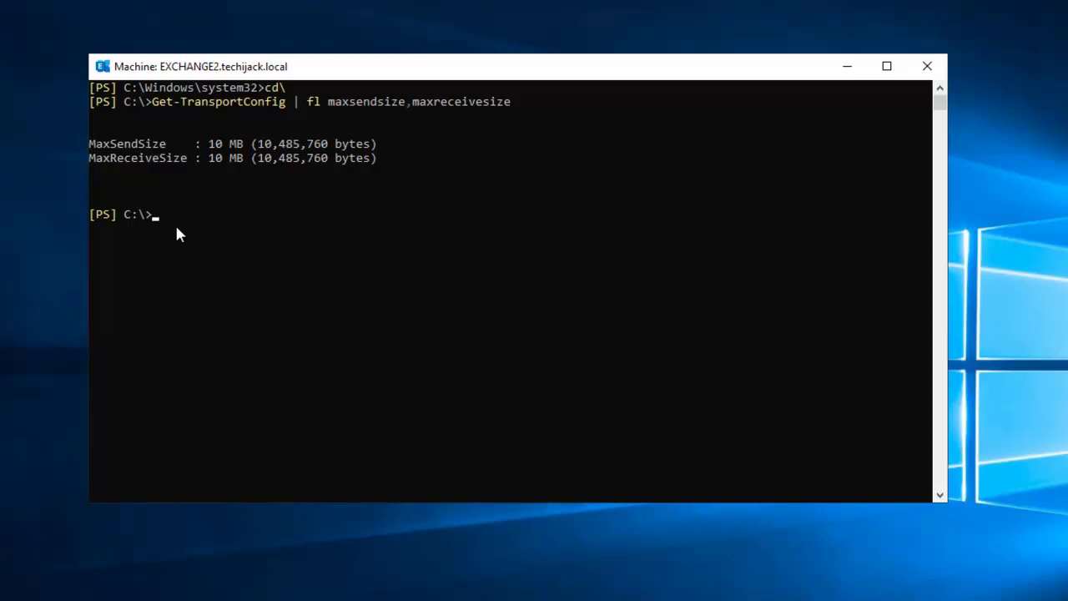
Step: List each receive connector's message size limit with Get-ReceiveConnector | fl name,maxmessagesize
type("Get-ReceiveConnector | fl name,maxmessagesize")
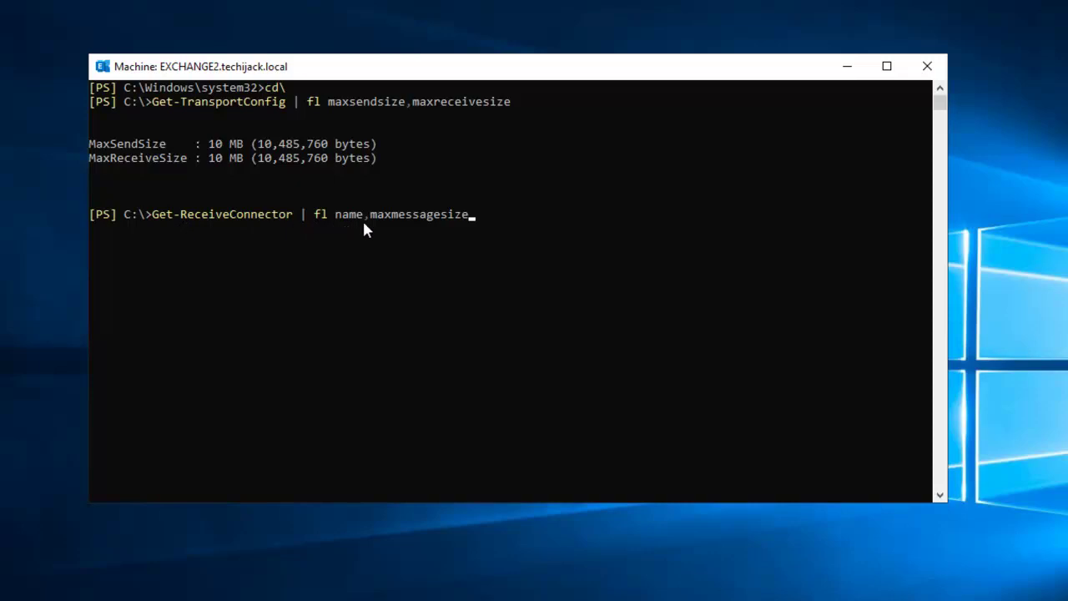
left_click(474, 214)
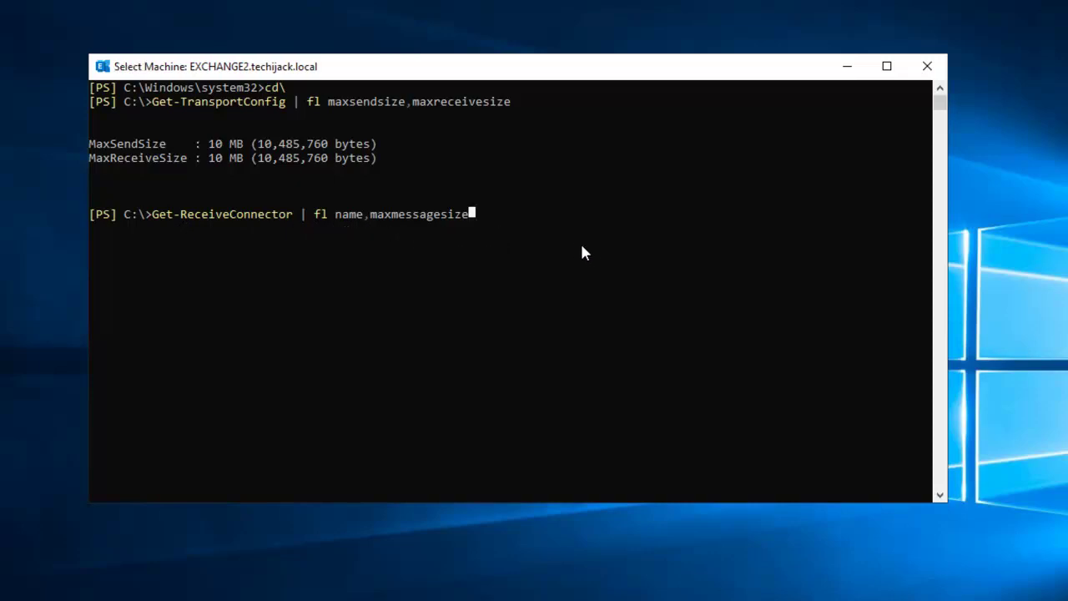
key("Return")
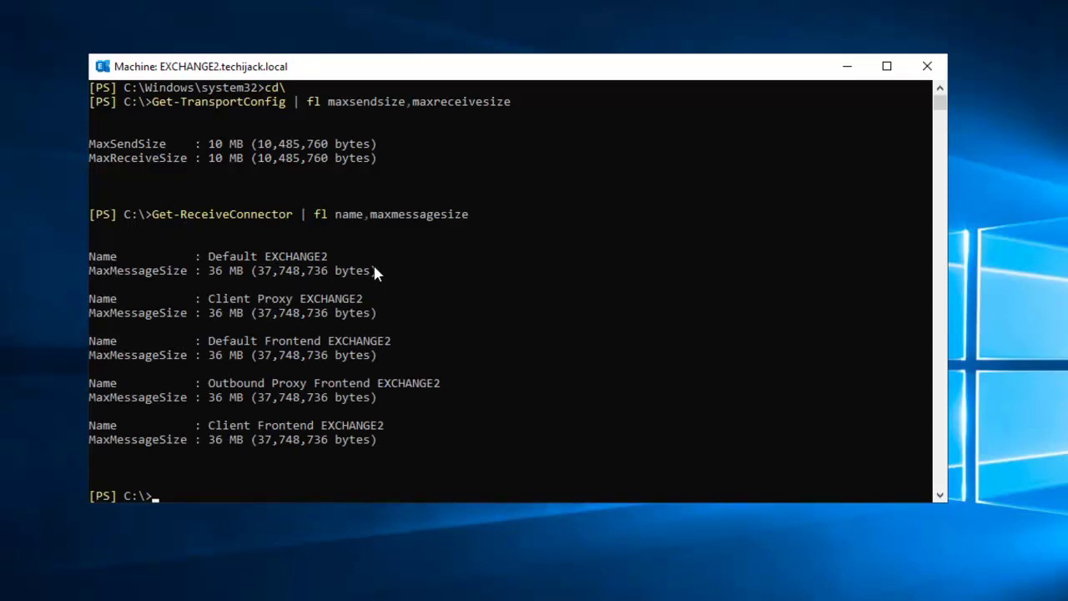
scroll(409, 427, "down", 1)
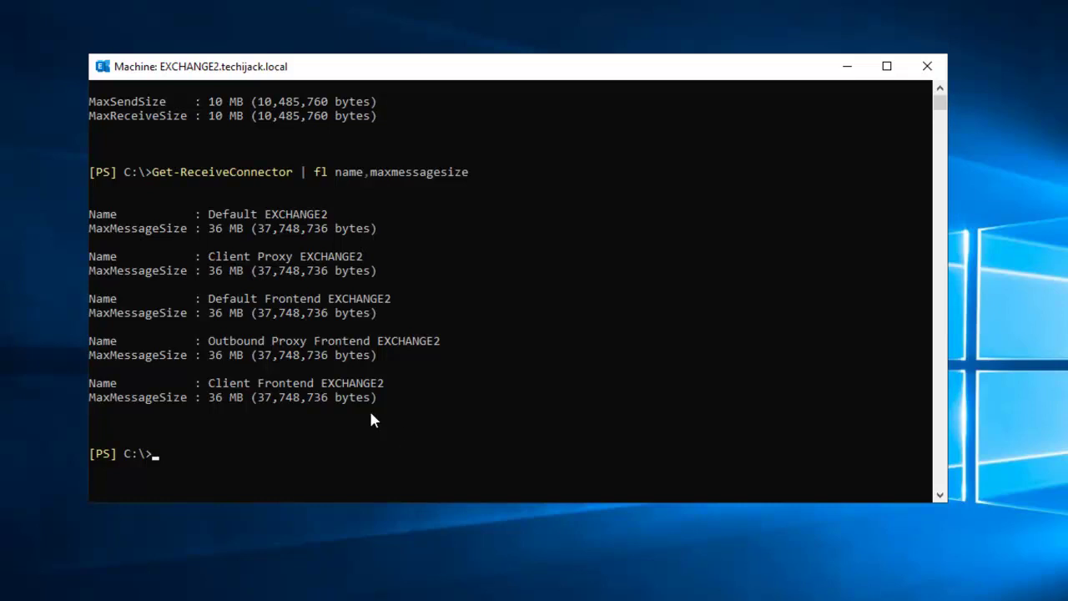
Step: List the send connector's message size limit with Get-SendConnector | fl name,maxmessagesize
right_click(275, 344)
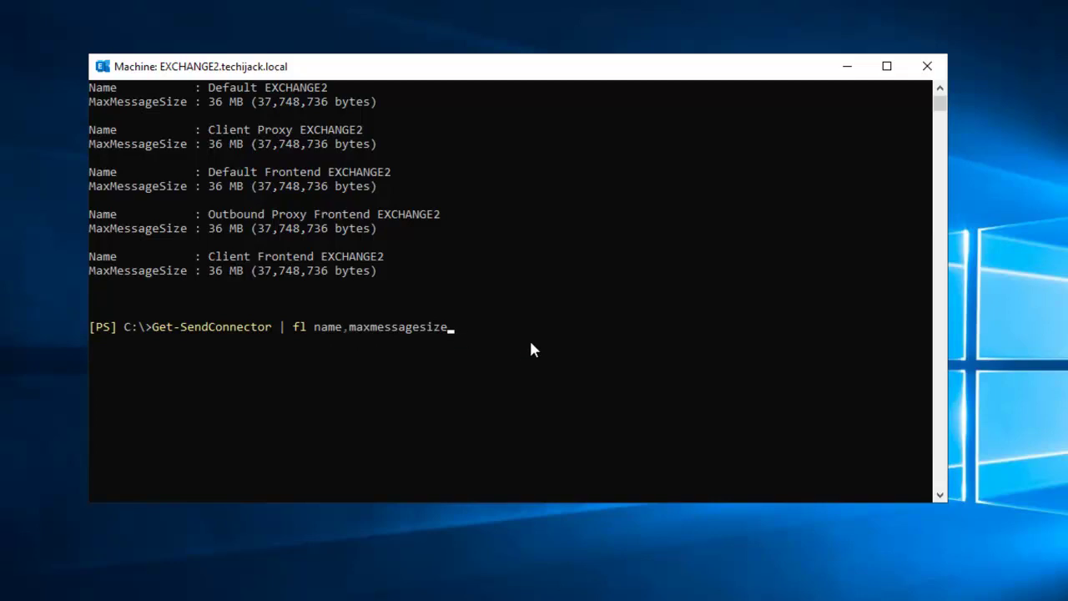
key("Return")
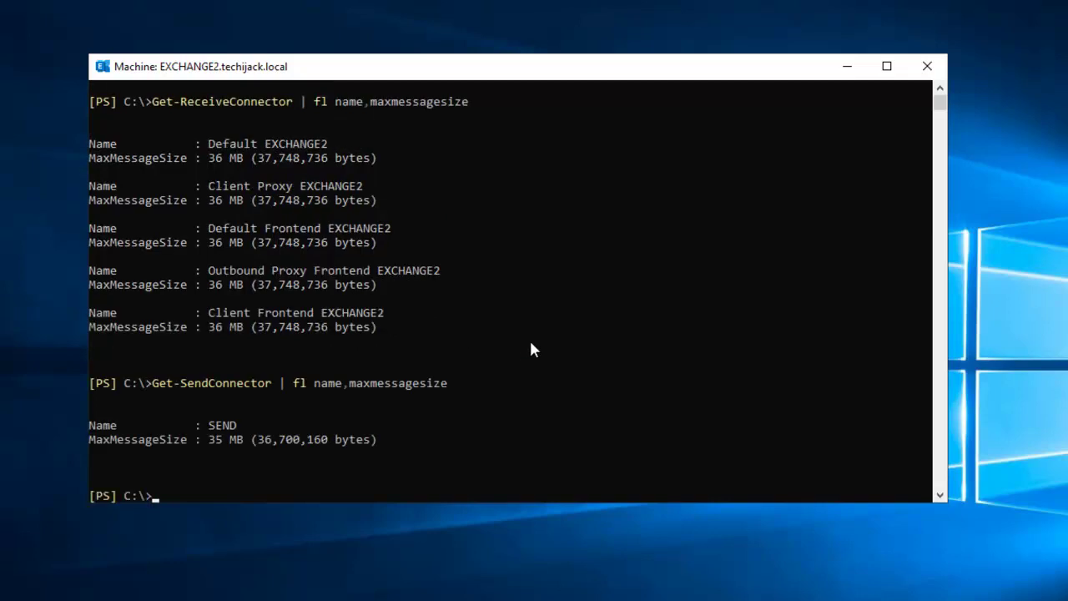
scroll(530, 349, "down", 3)
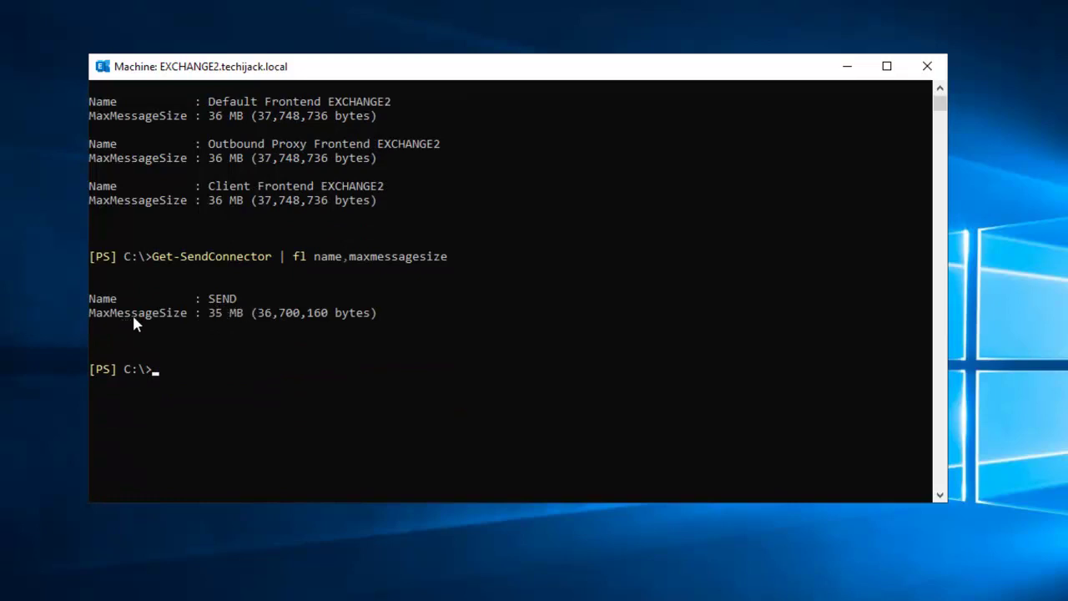
Step: Query the test user's mailbox limits with Get-Mailbox -Identity, piping the result to fl name,maxsendsize,maxreceivesize
left_click(166, 371)
left_click(225, 370)
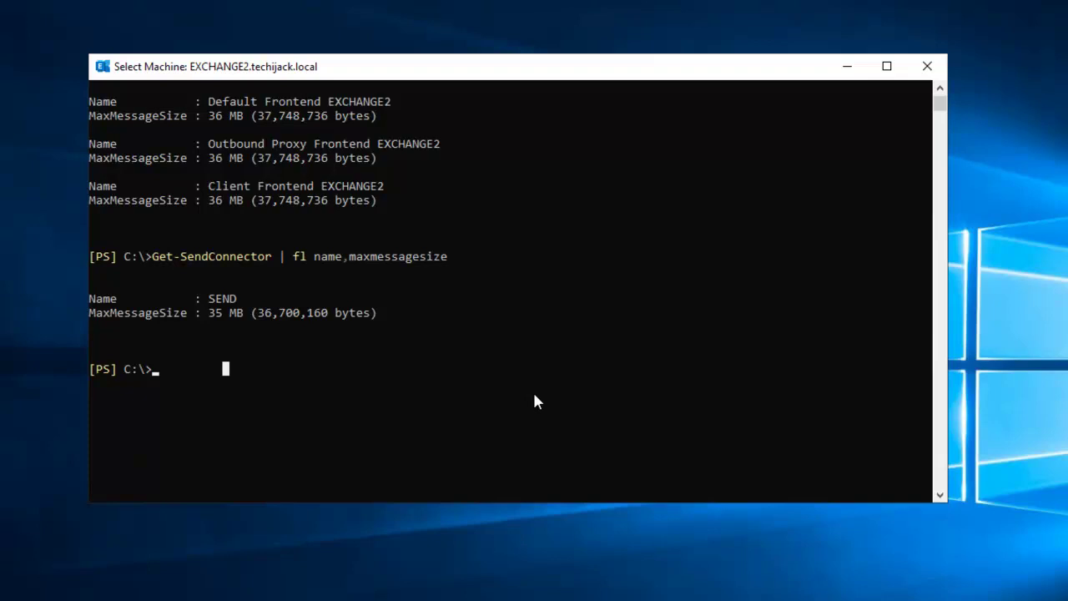
right_click(207, 265)
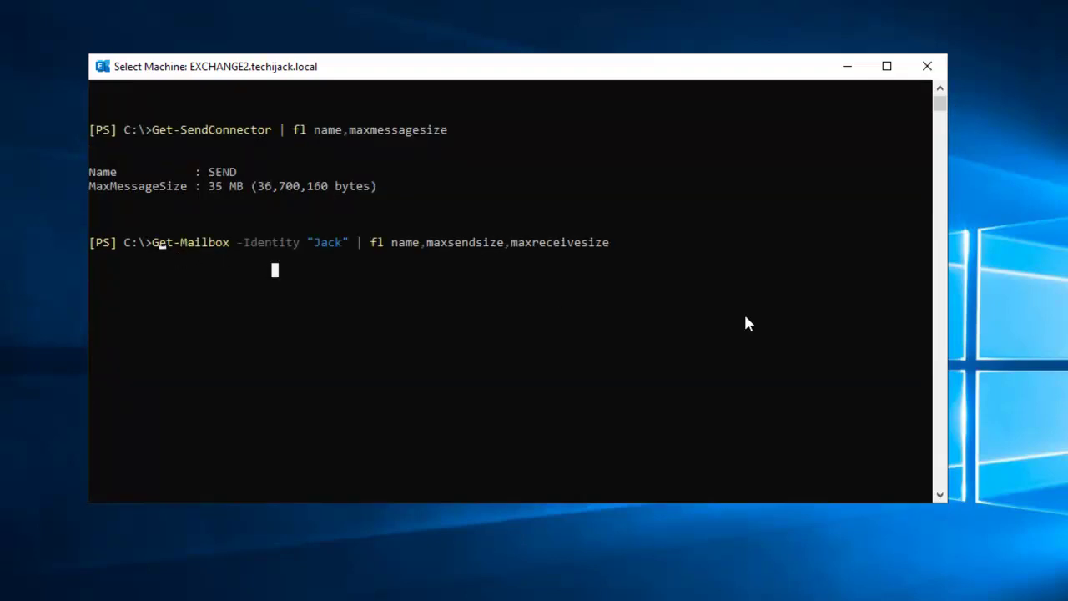
key("Escape")
key("Right")
key("Right")
key("Right")
key("Right")
key("Right")
key("Right")
key("Right")
key("Right")
key("Right")
key("Right")
key("Right")
key("Right")
key("Right")
key("Right")
key("Right")
key("Right")
key("Right")
key("Right")
key("Right")
key("Right")
key("Right")
key("Right")
key("Right")
key("Right")
key("Right")
key("Right")
key("Right")
key("Right")
key("Right")
key("Right")
key("Right")
key("Right")
key("Right")
key("Right")
key("Right")
key("Right")
key("Right")
key("Right")
key("Right")
key("Right")
key("Right")
key("Right")
key("Right")
key("Right")
key("Right")
key("Right")
key("Right")
key("Right")
key("Right")
key("Right")
key("Right")
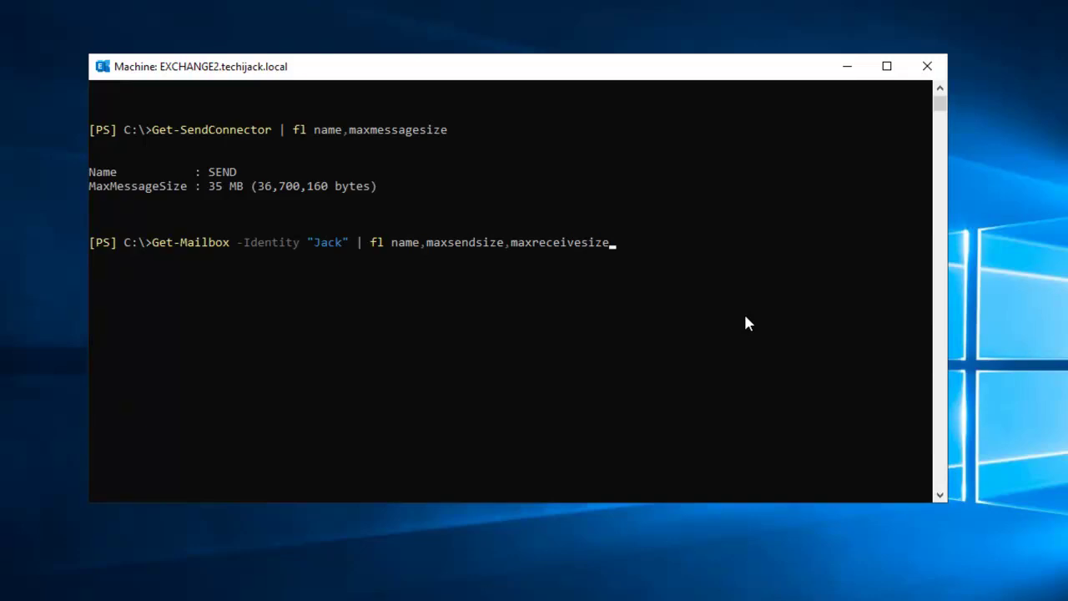
key("Return")
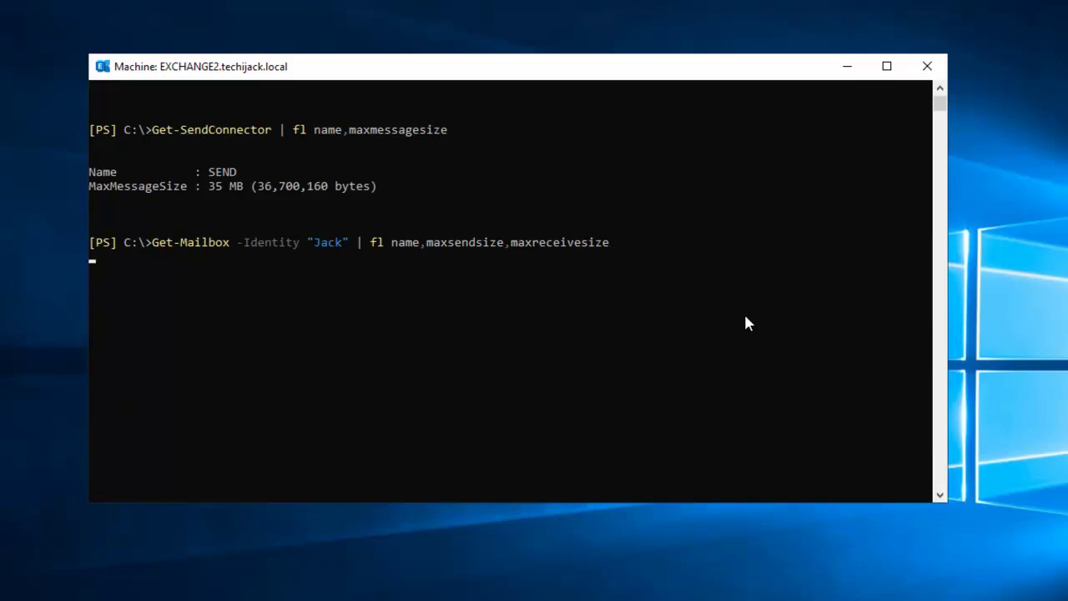
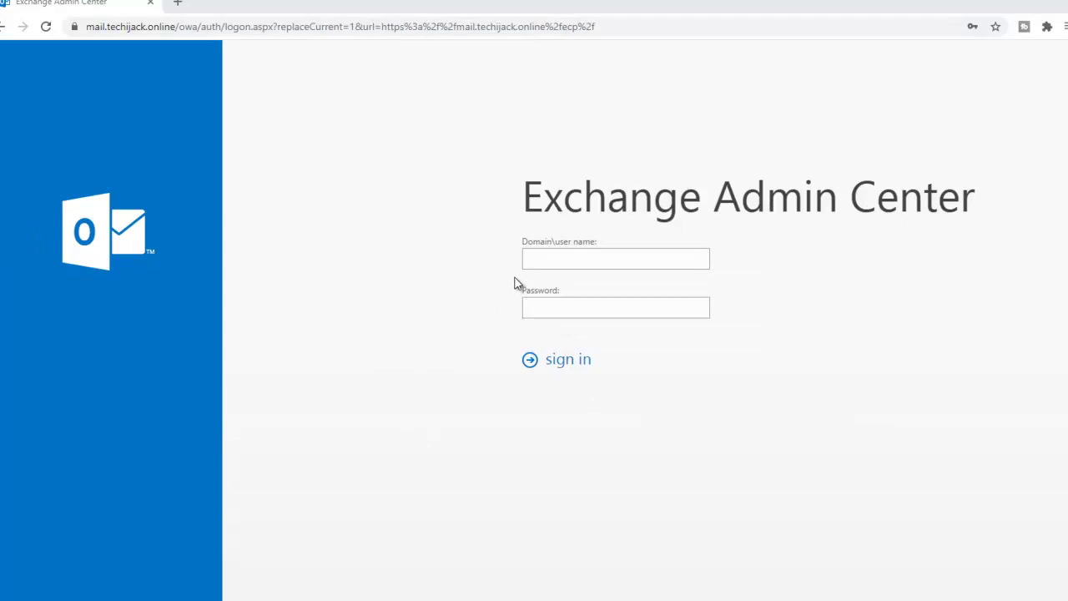
Step: Sign in to the Exchange Admin Center in Chrome with the saved domain administrator user name and password
left_click(526, 259)
left_click(722, 273)
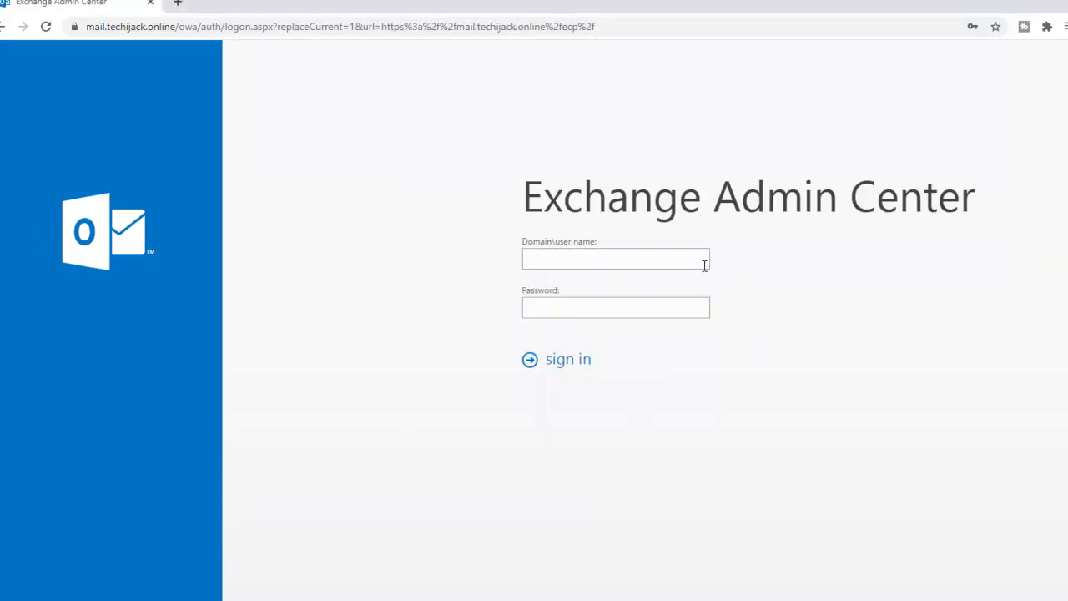
left_click(544, 253)
left_click(548, 300)
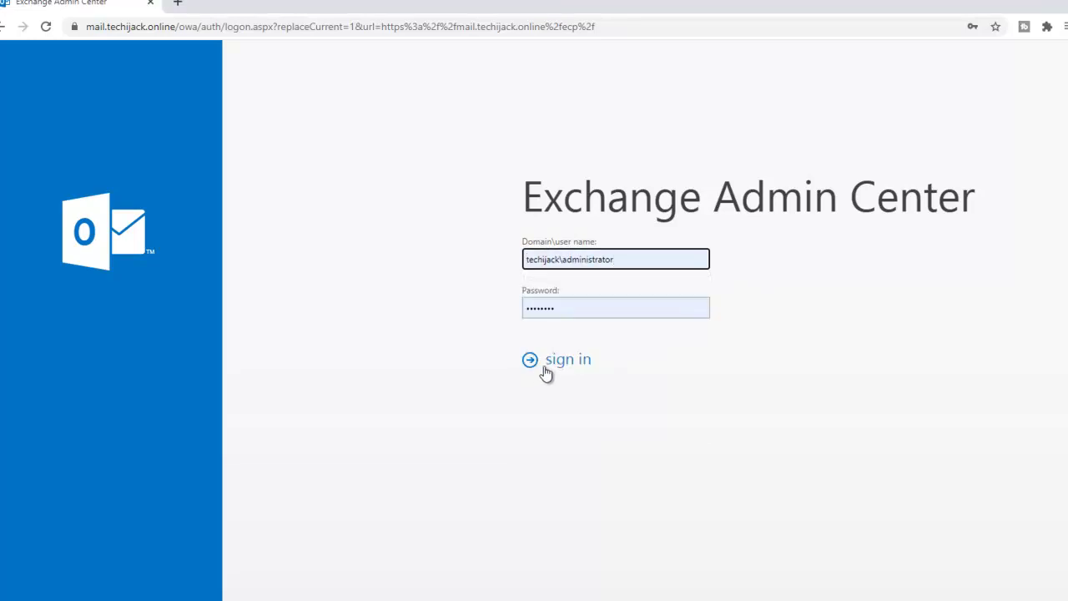
left_click(554, 365)
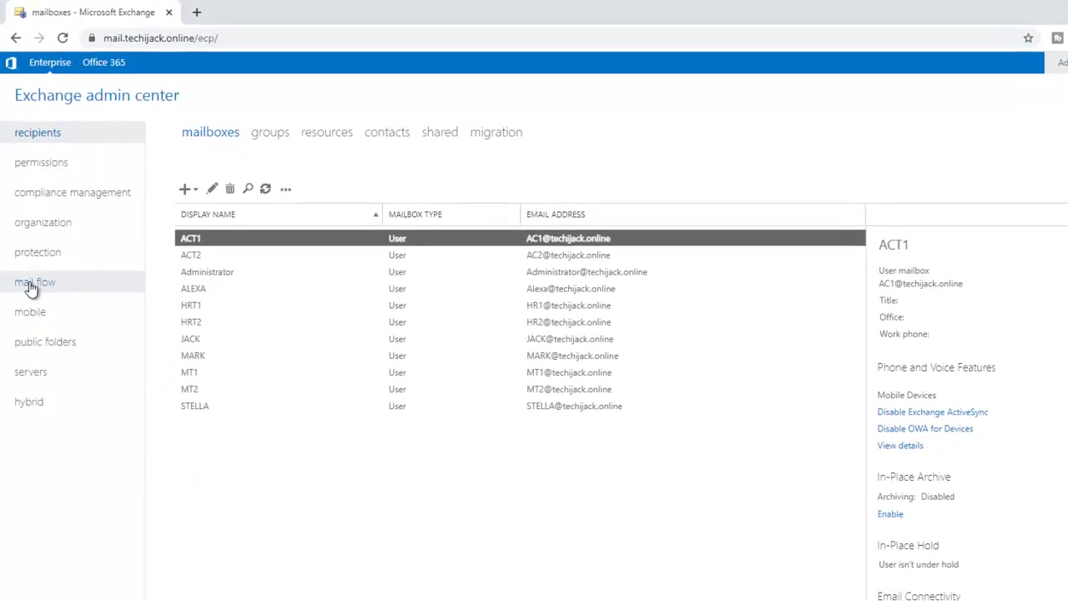
Step: Open the organization transport settings from the mail flow receive connectors of EXCHANGE2.techijack.local
left_click(30, 285)
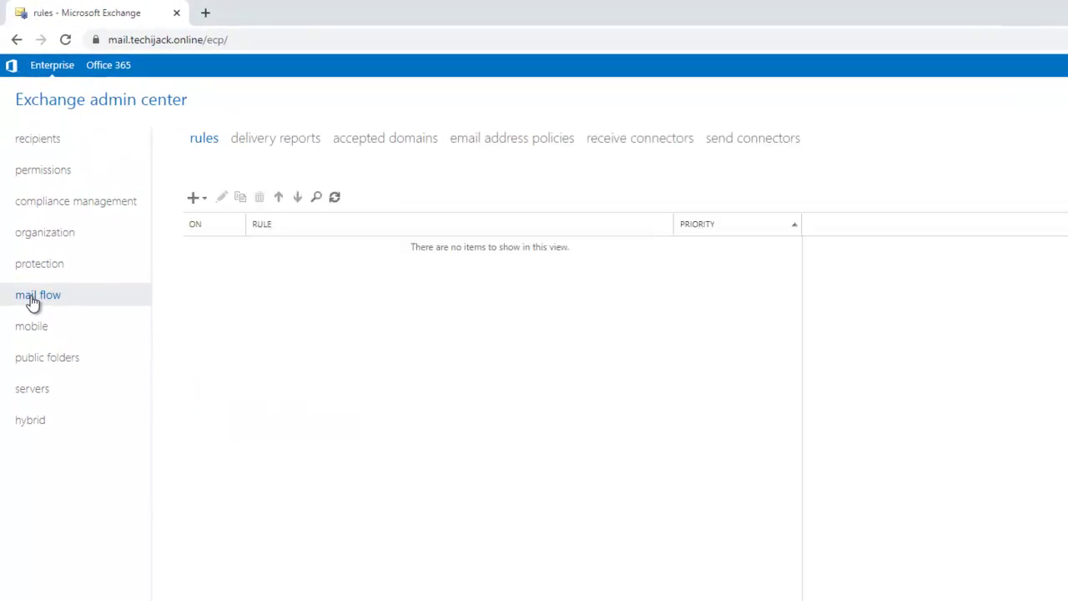
left_click(630, 142)
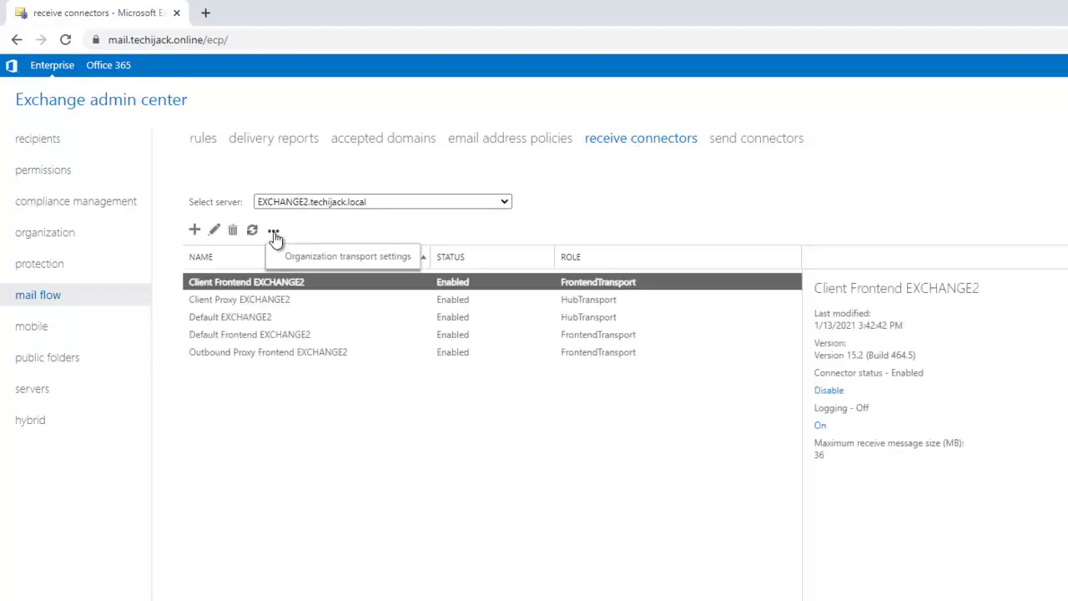
left_click(274, 232)
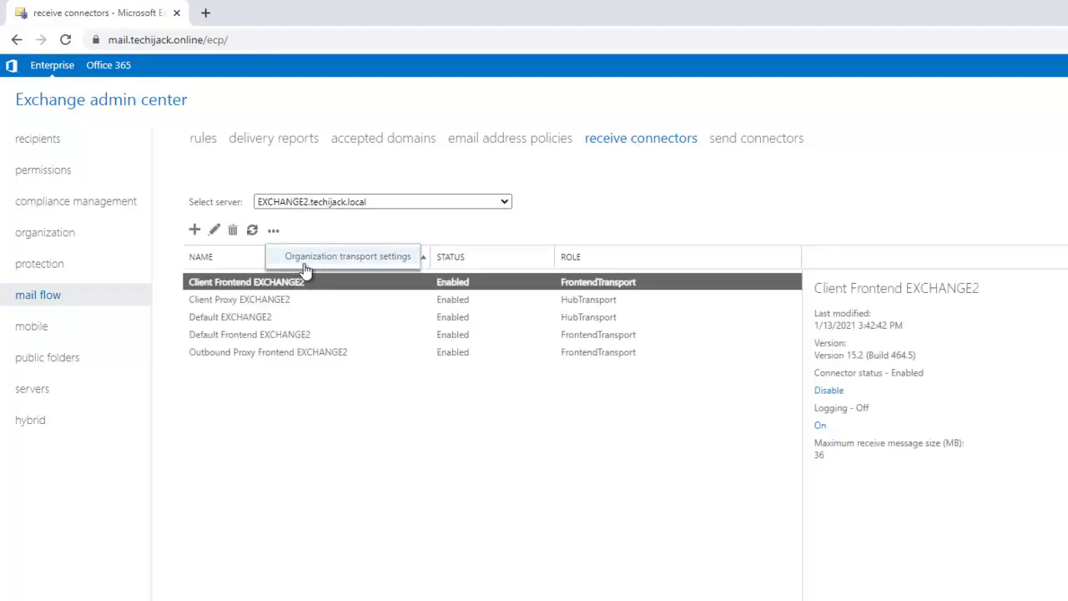
left_click(348, 258)
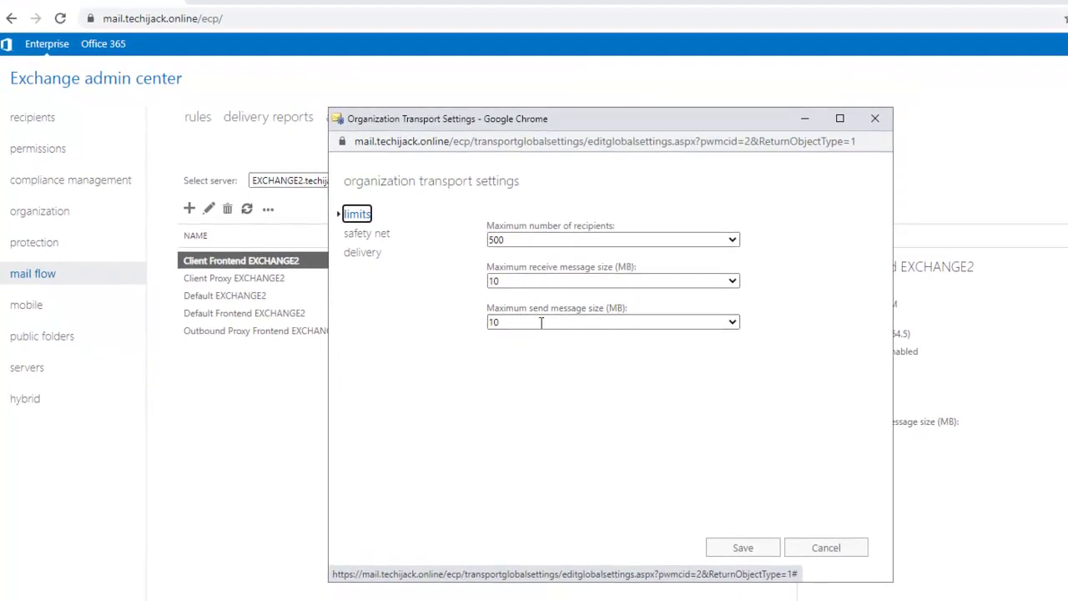
Step: Set the organization's maximum receive and maximum send message sizes to 20 MB each and save the transport settings
left_click(515, 281)
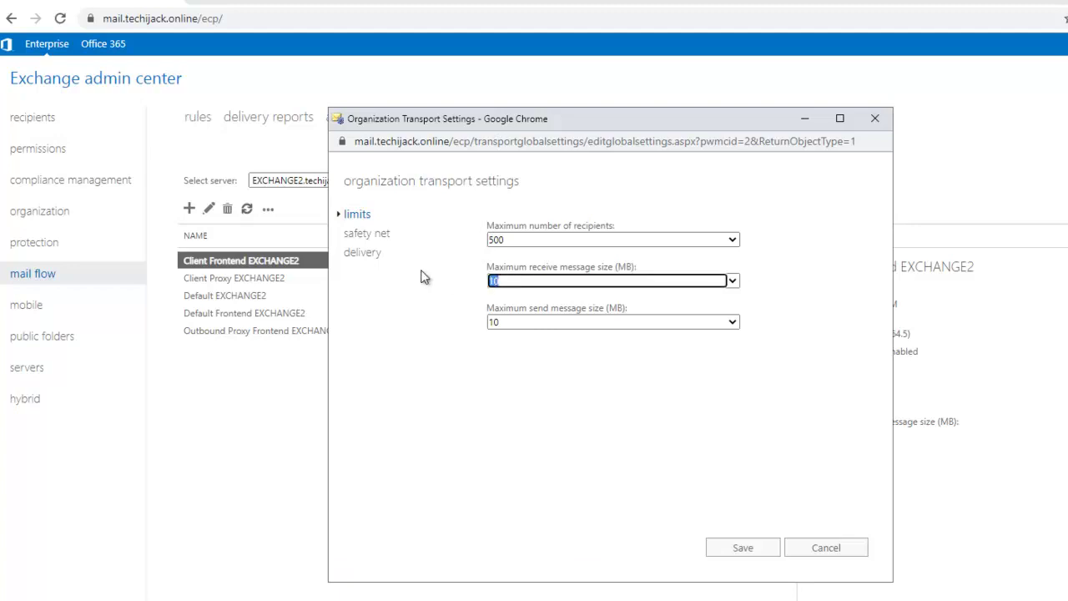
type("20")
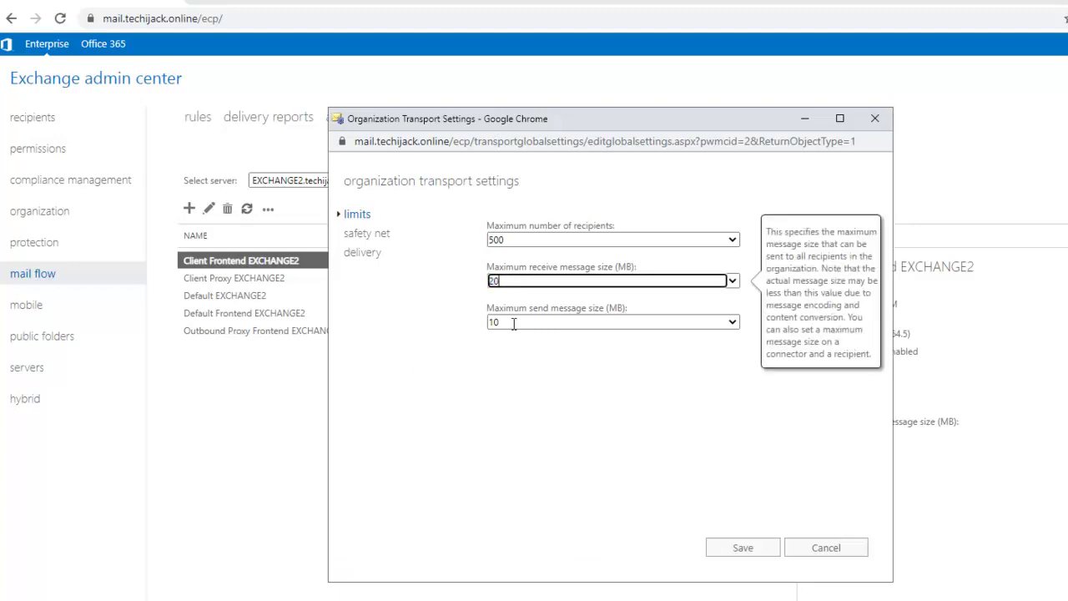
key("Tab")
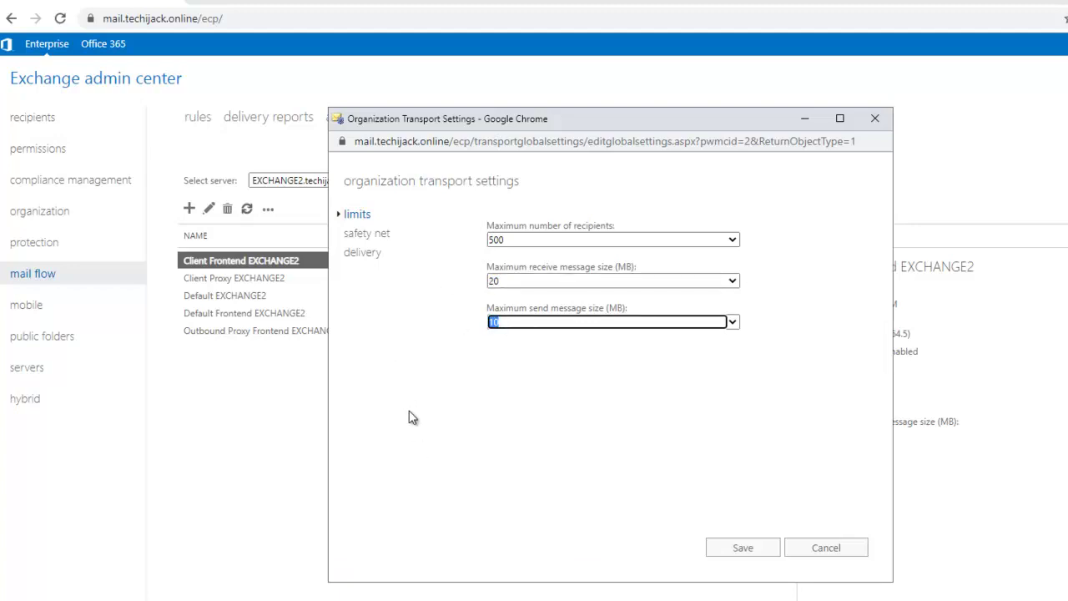
type("20")
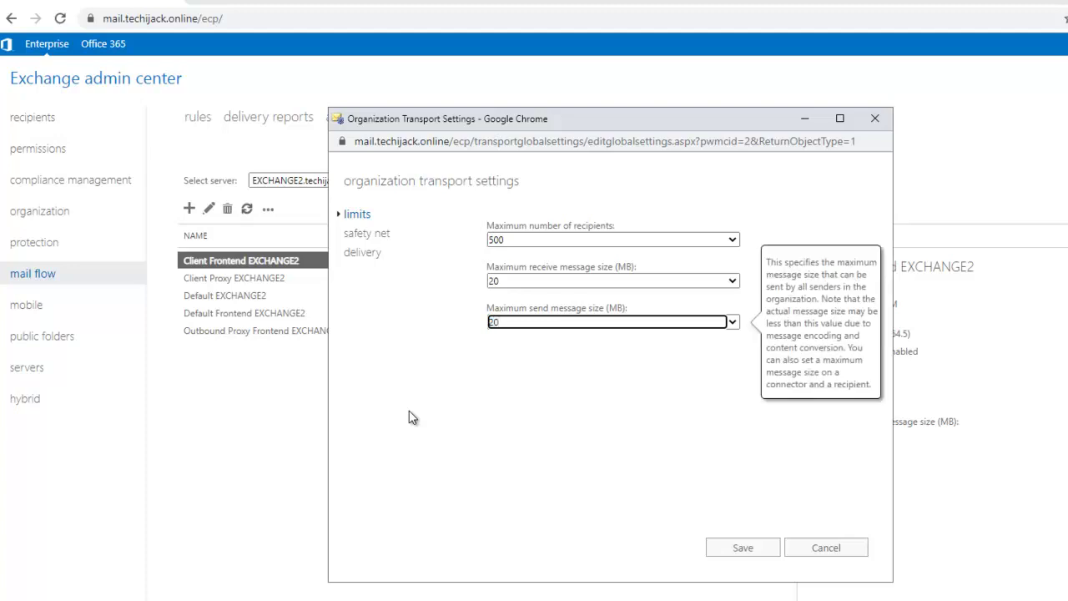
left_click(743, 549)
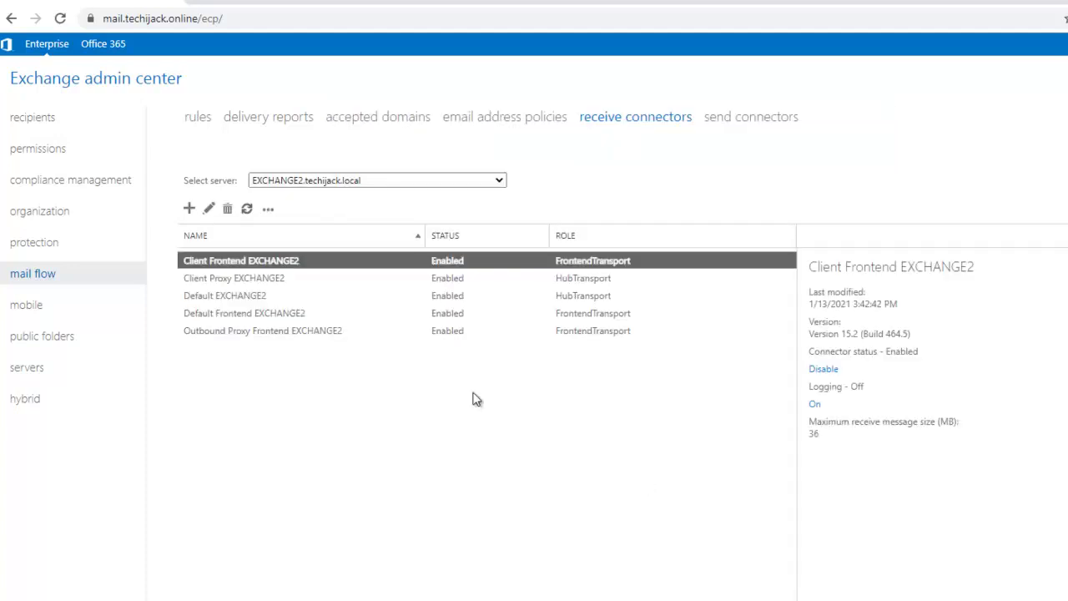
Step: Reopen the organization transport settings to check the saved message size limits, then save and close them
left_click(267, 212)
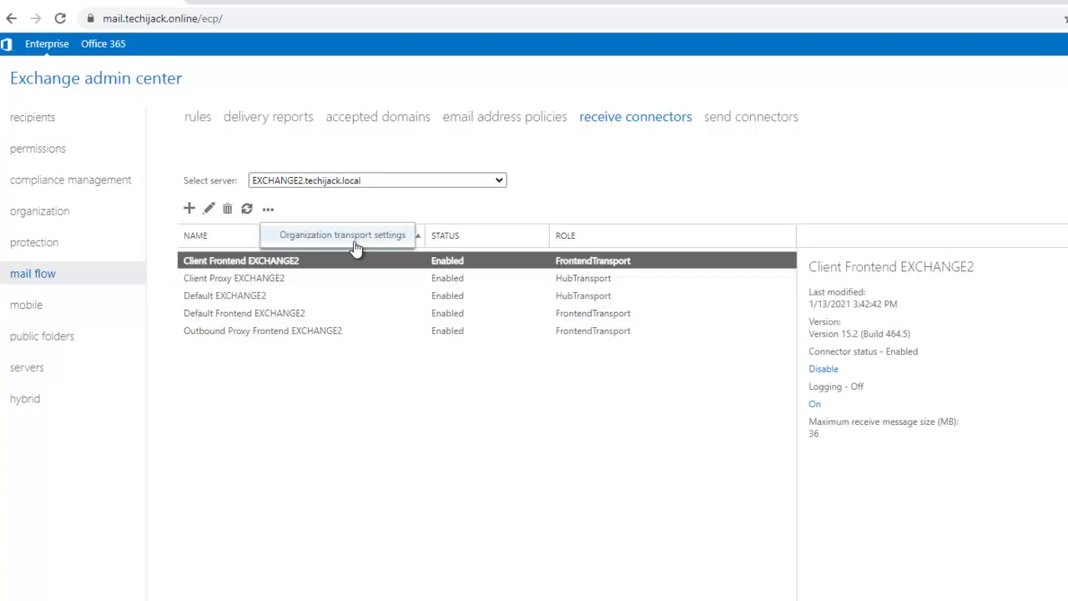
left_click(348, 246)
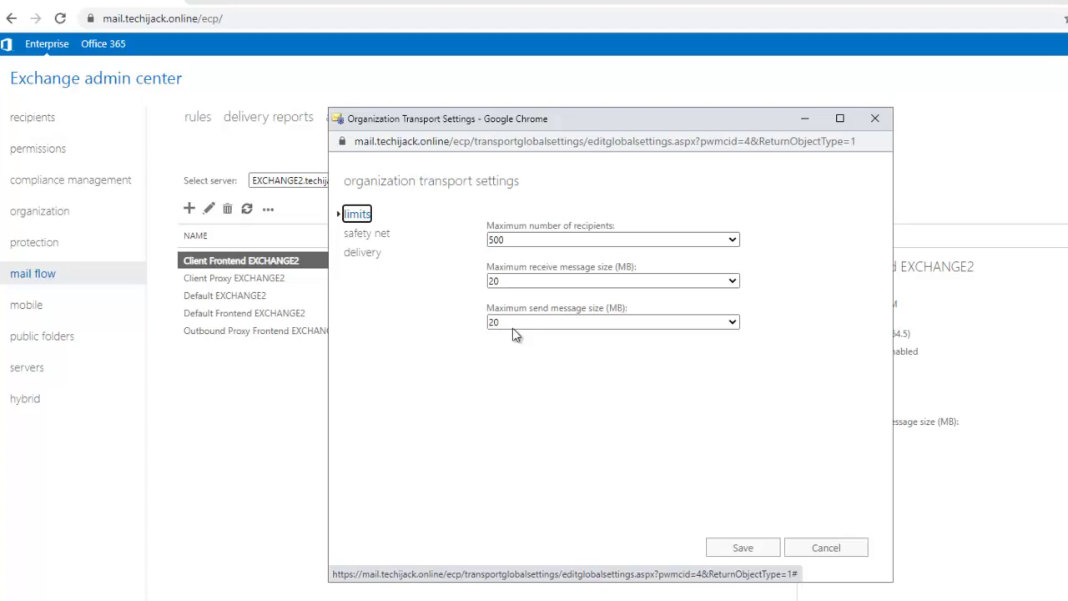
left_click(764, 551)
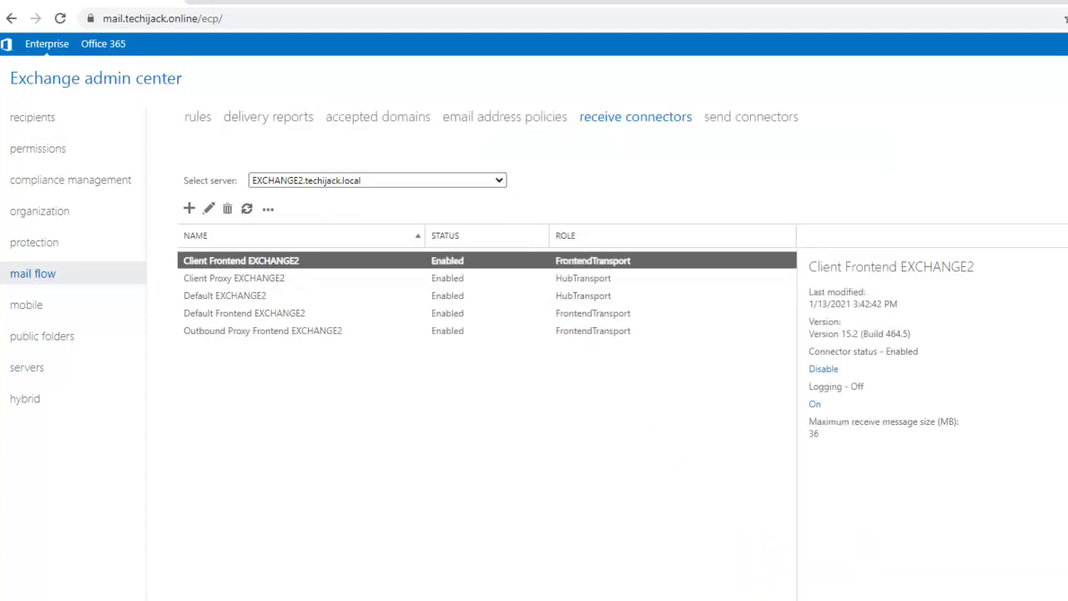
key("F5")
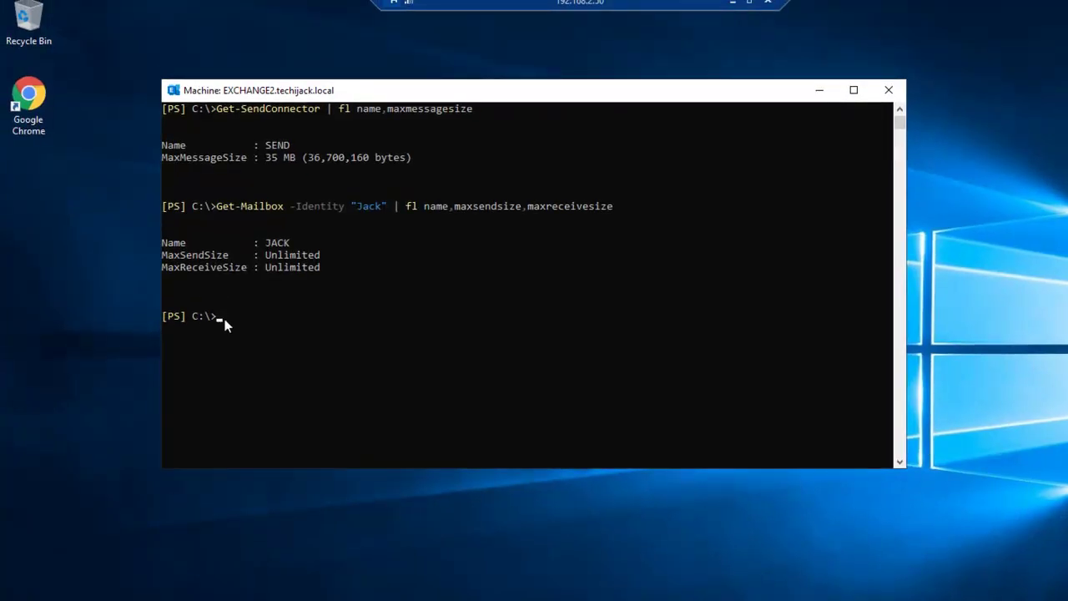
Step: In the Exchange Management Shell, query the transport limits with Get-TransportConfig | fl maxsendsize,maxreceivesize
left_click(346, 341)
right_click(607, 359)
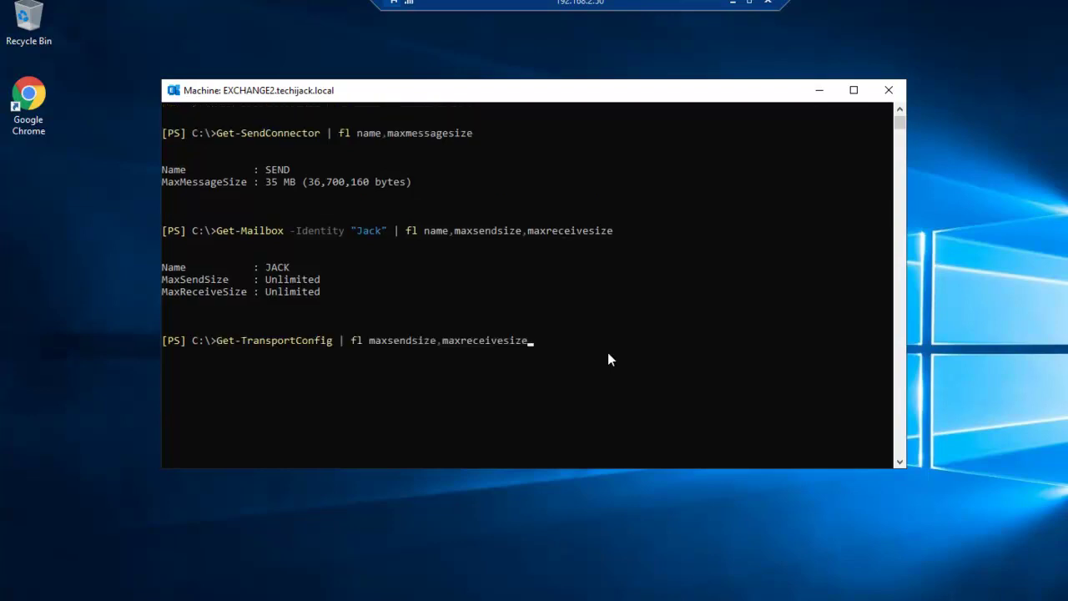
key("Return")
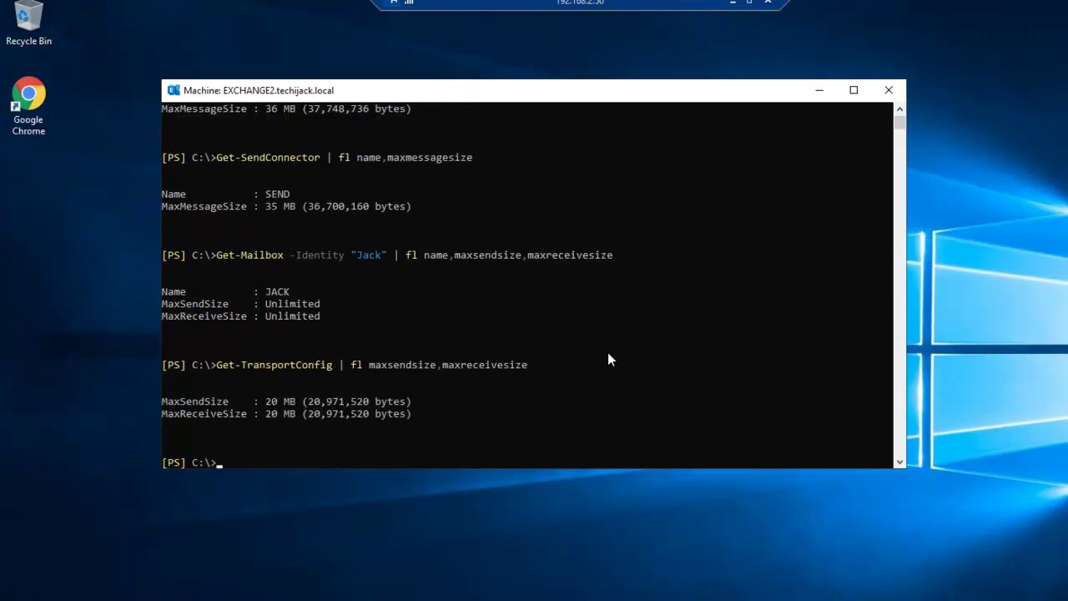
scroll(608, 358, "down", 2)
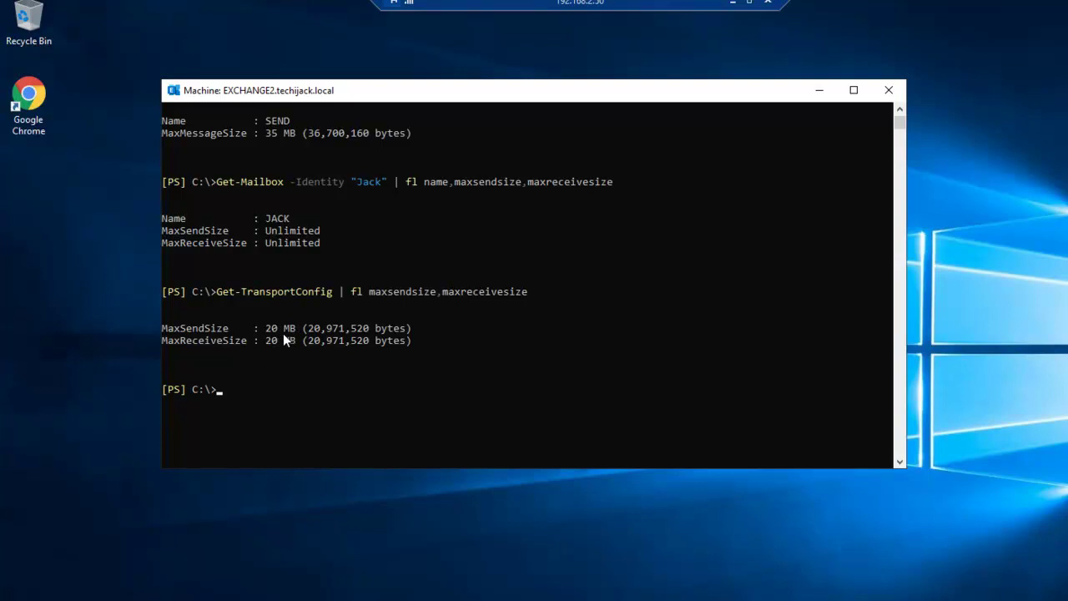
Step: List the Exchange services and their status with Get-Service *Exchange*
key("ctrl+m")
key("Right")
key("Right")
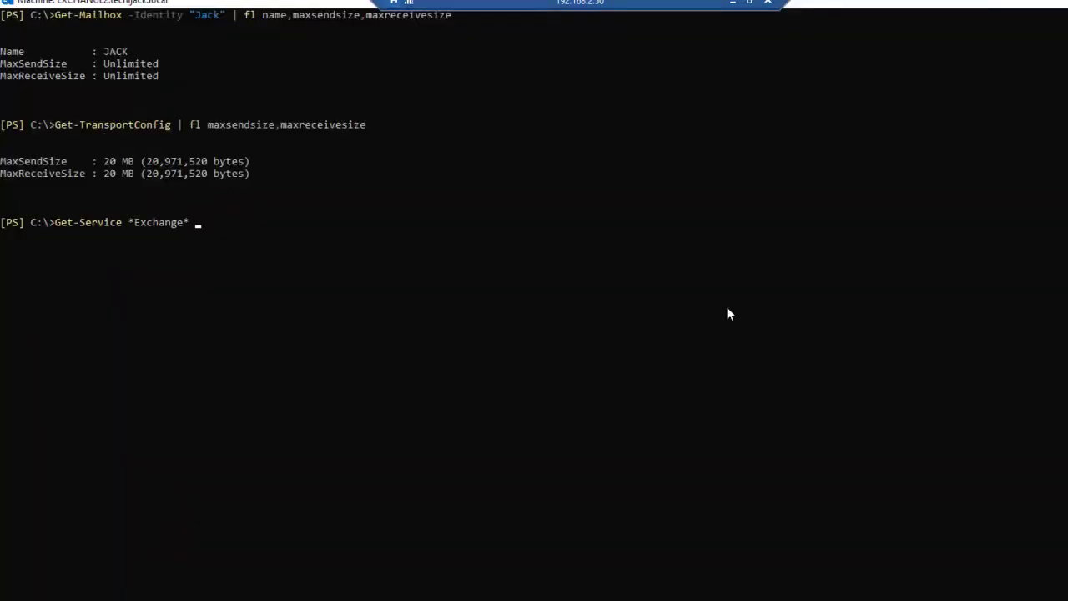
key("Return")
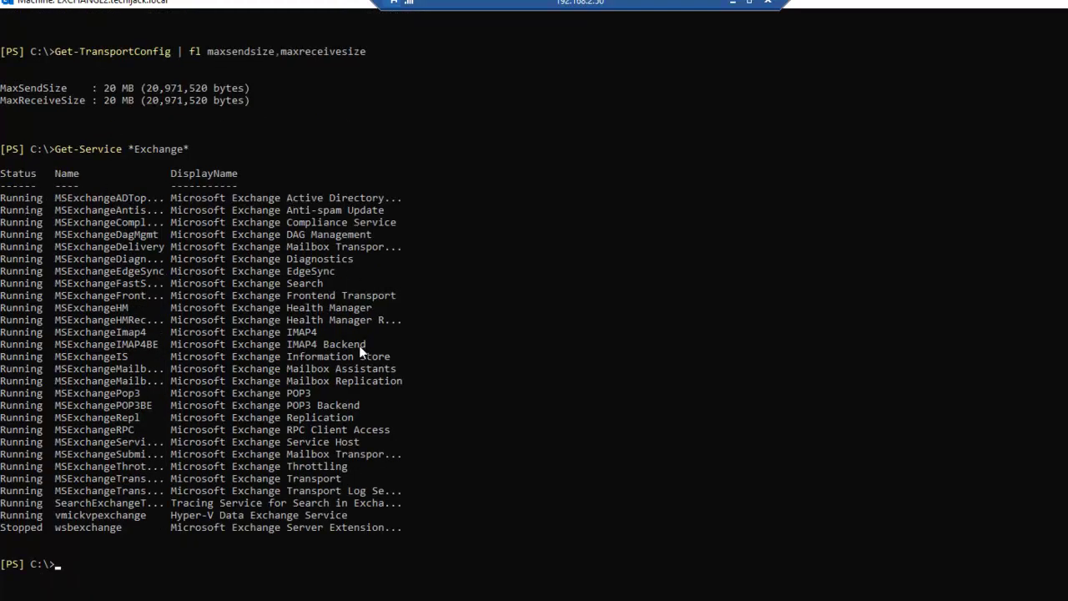
Step: Restart all Exchange services by running Get-Service *Exchange* | Restart-Service -Force
scroll(149, 527, "down", 6)
key("Up")
type("|")
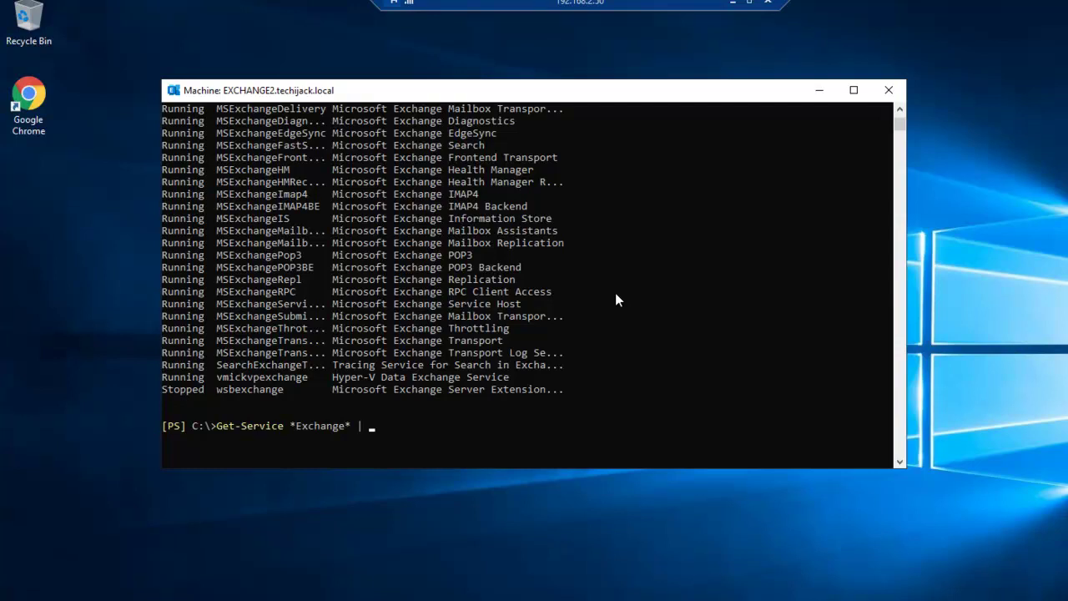
type("Restart-Service -Fo")
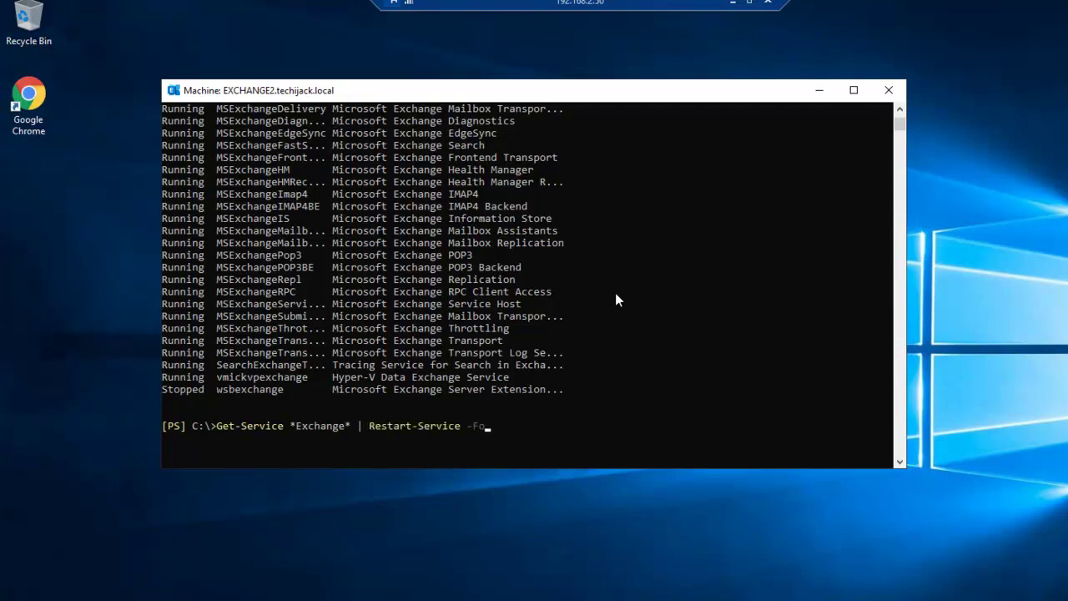
type("rce")
key("alt+Return")
key("Return")
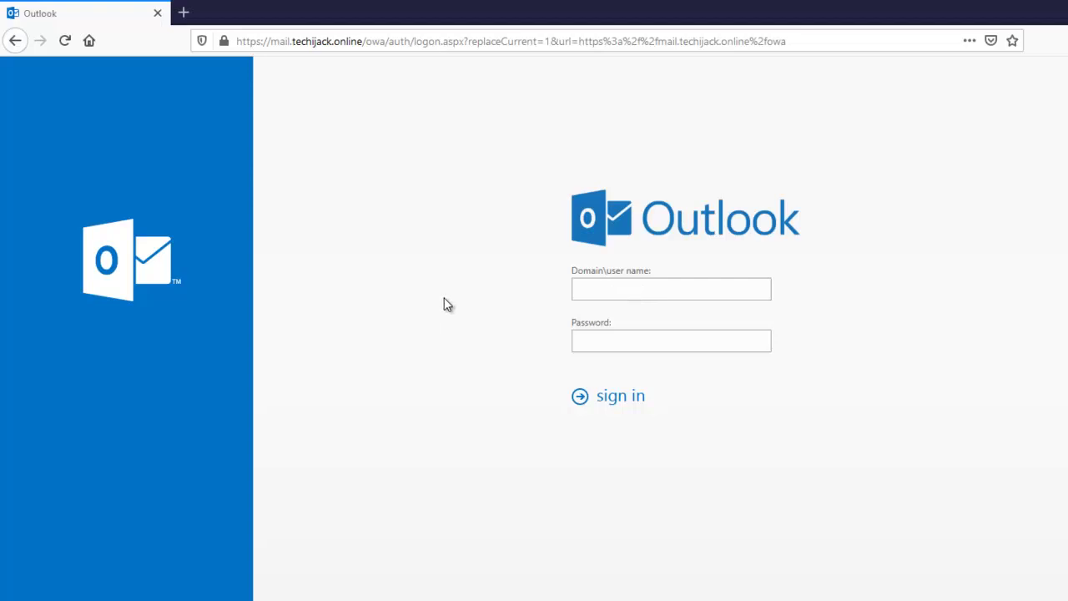
Step: Sign in to Outlook on the web in Firefox with the test user's domain user name and password, without saving the login
left_click(584, 289)
type("techijack\\jack")
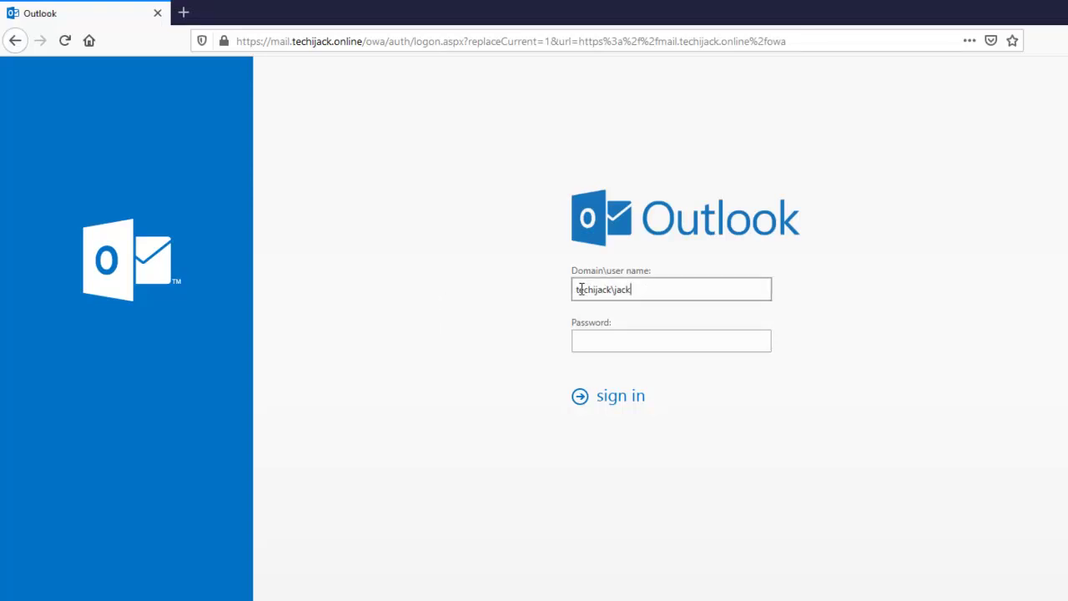
left_click(589, 343)
type("********")
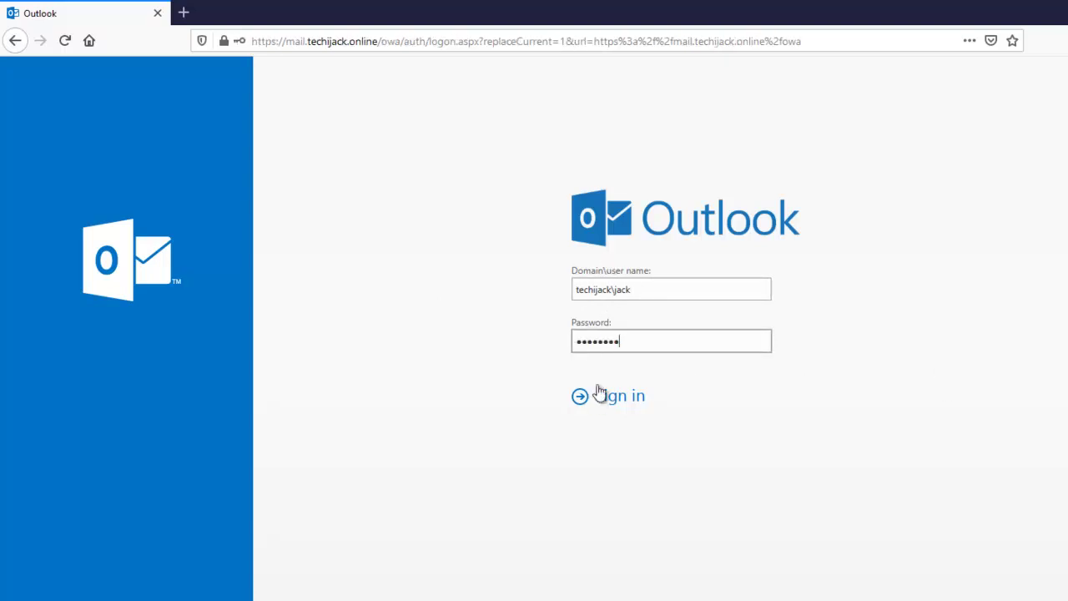
left_click(615, 406)
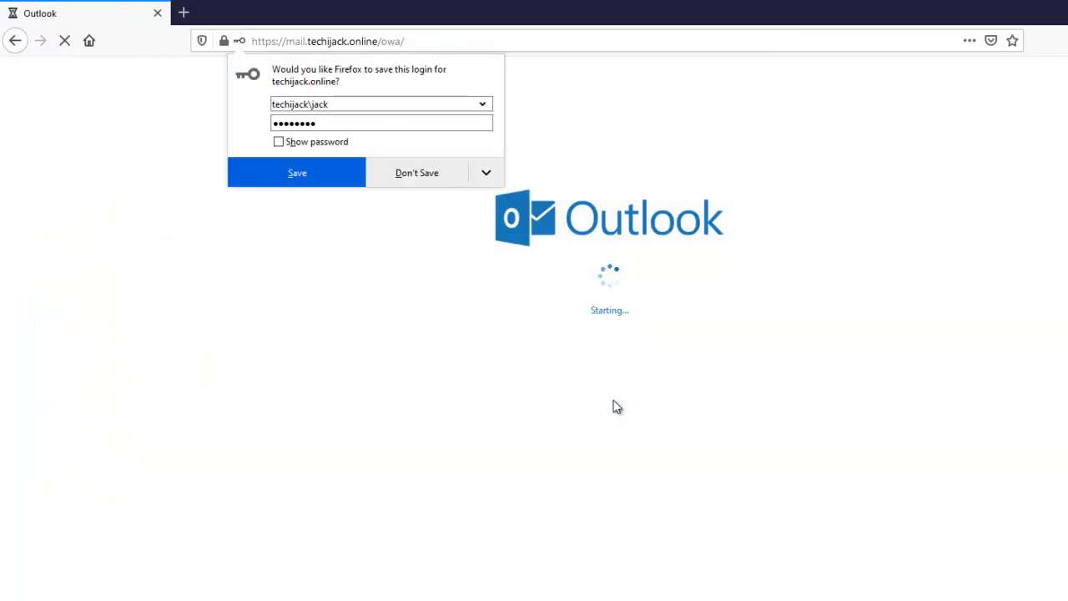
left_click(432, 177)
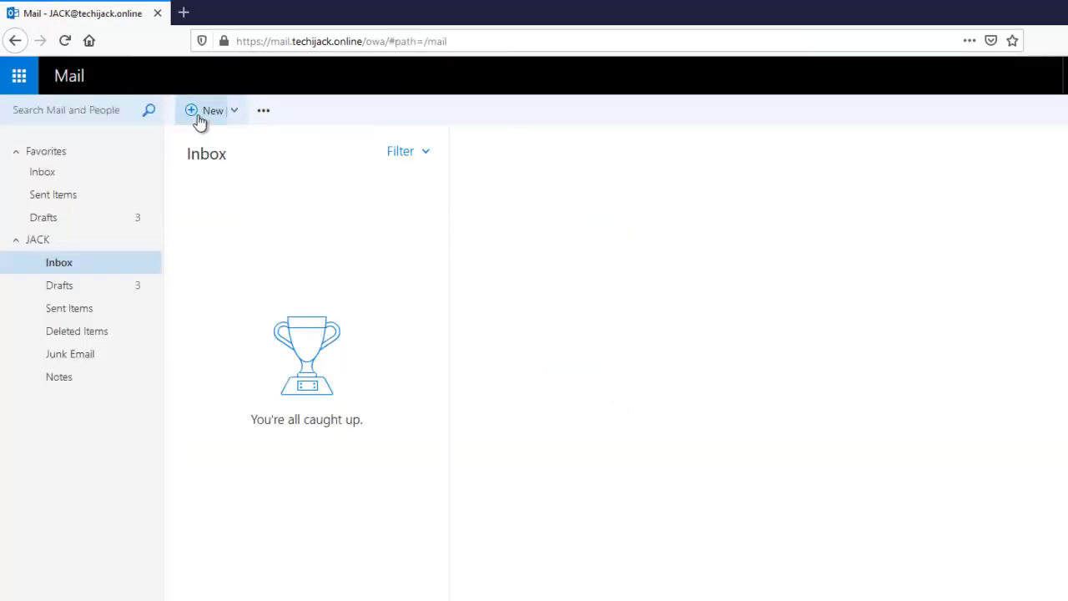
Step: Start a new message and add the second test user from the directory as the recipient
left_click(200, 117)
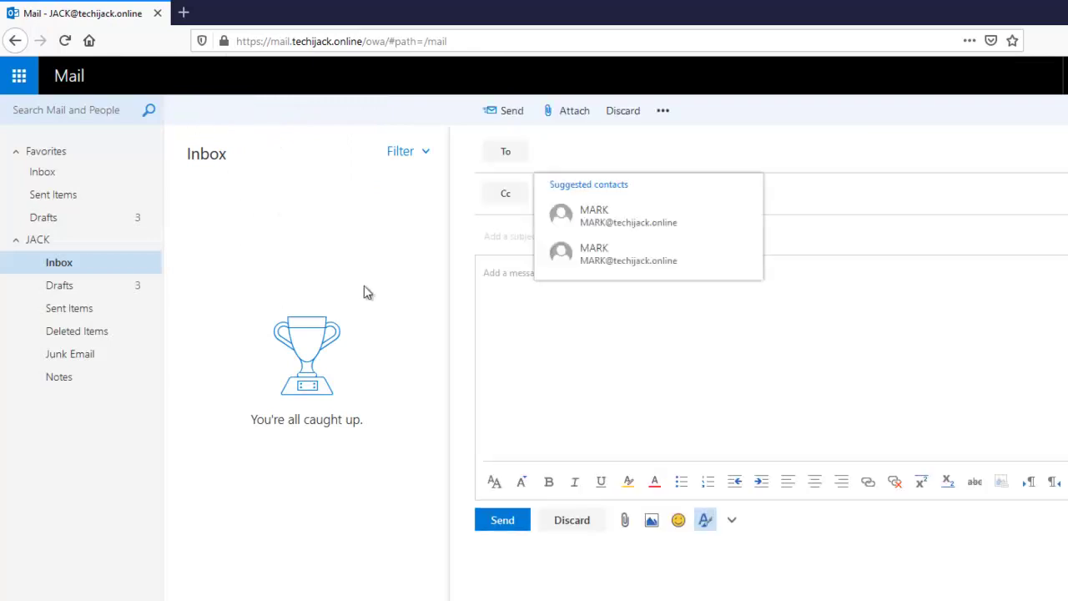
left_click(583, 161)
type("st")
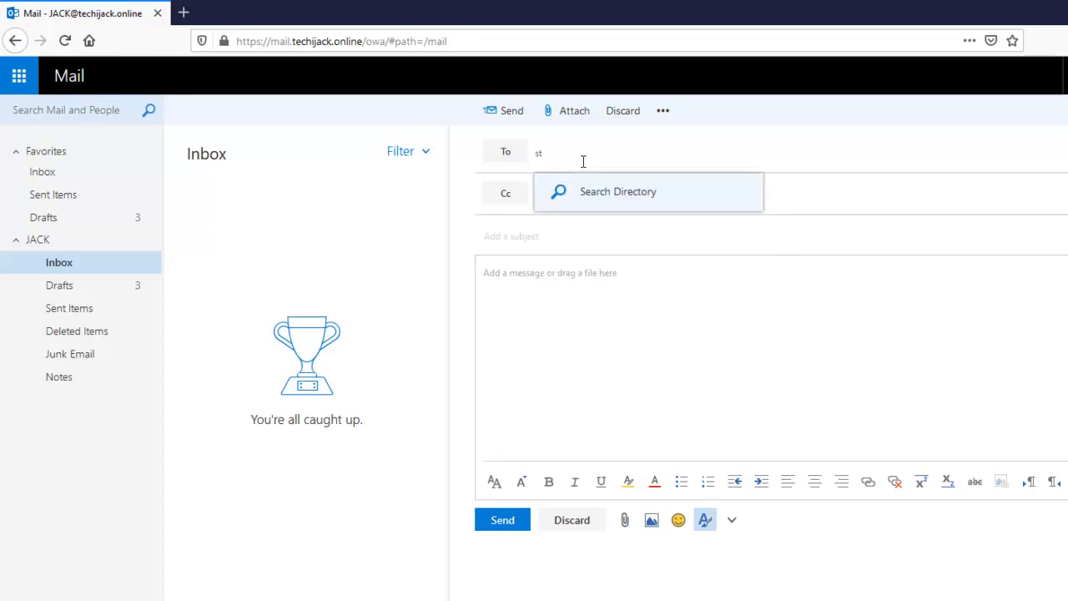
type("ella")
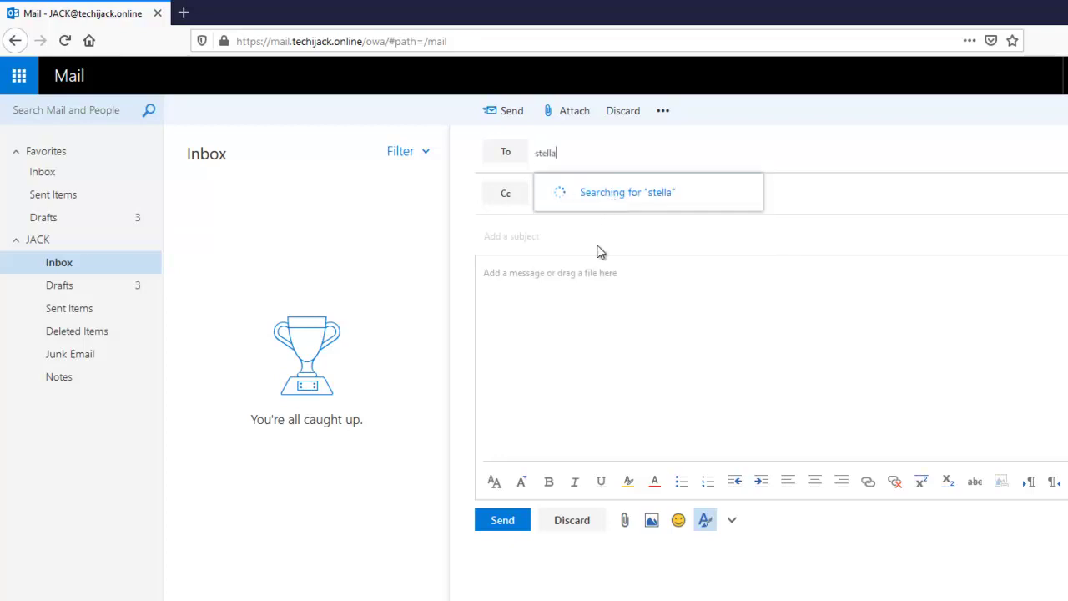
key("Return")
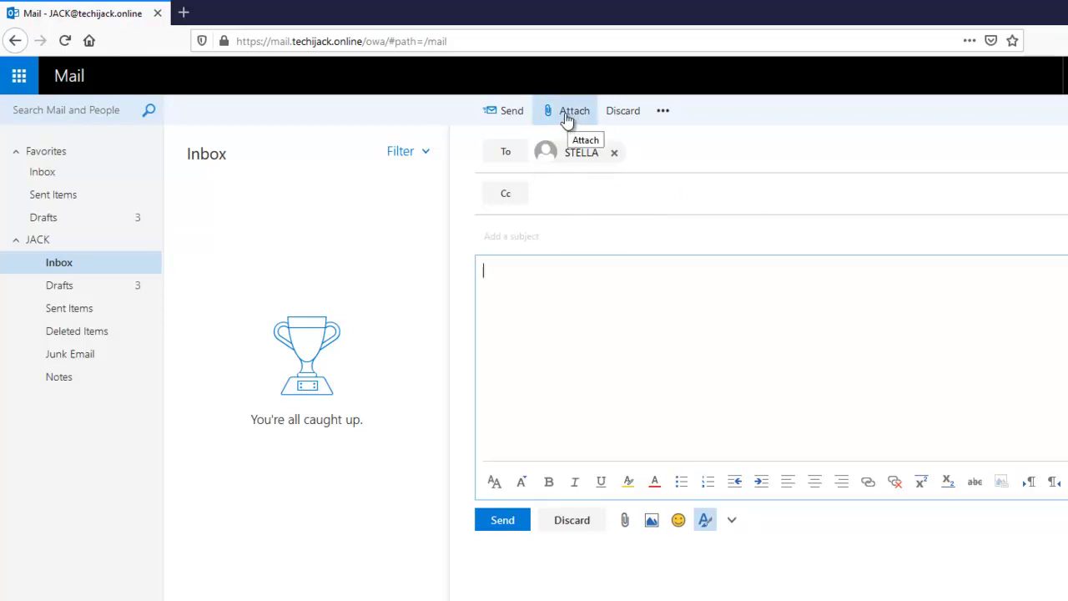
Step: Select the PDF named FILE on the Desktop as the message's attachment and check its size in the file properties
left_click(565, 115)
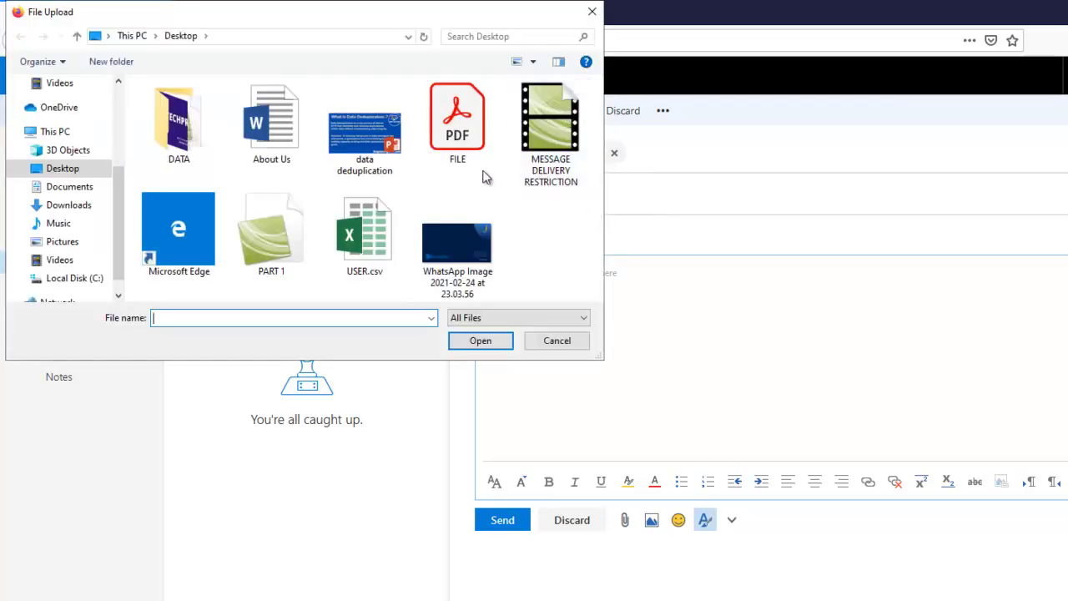
left_click(450, 136)
right_click(450, 136)
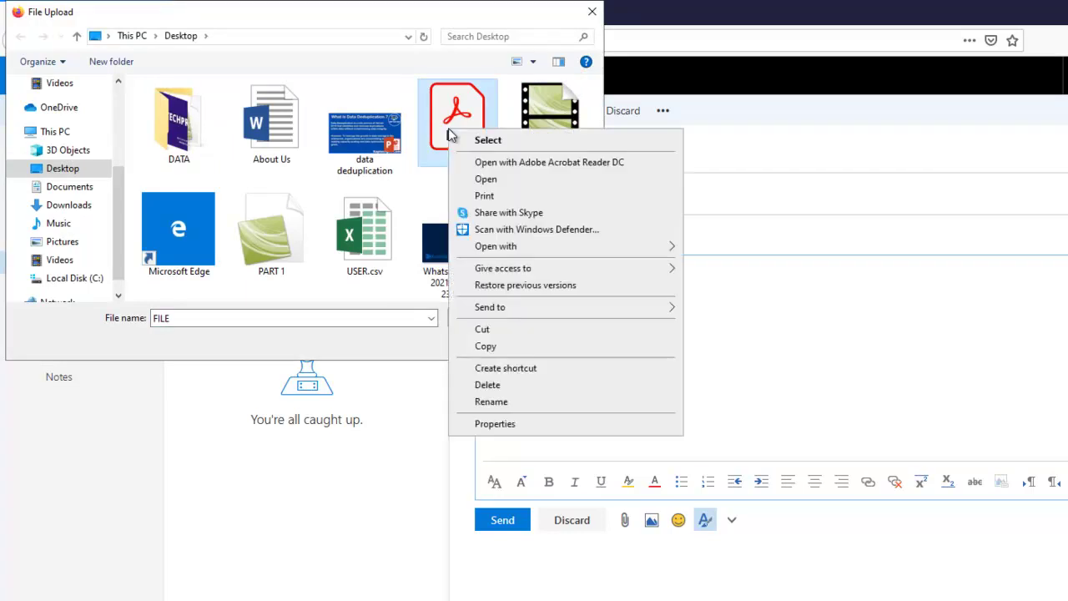
left_click(505, 424)
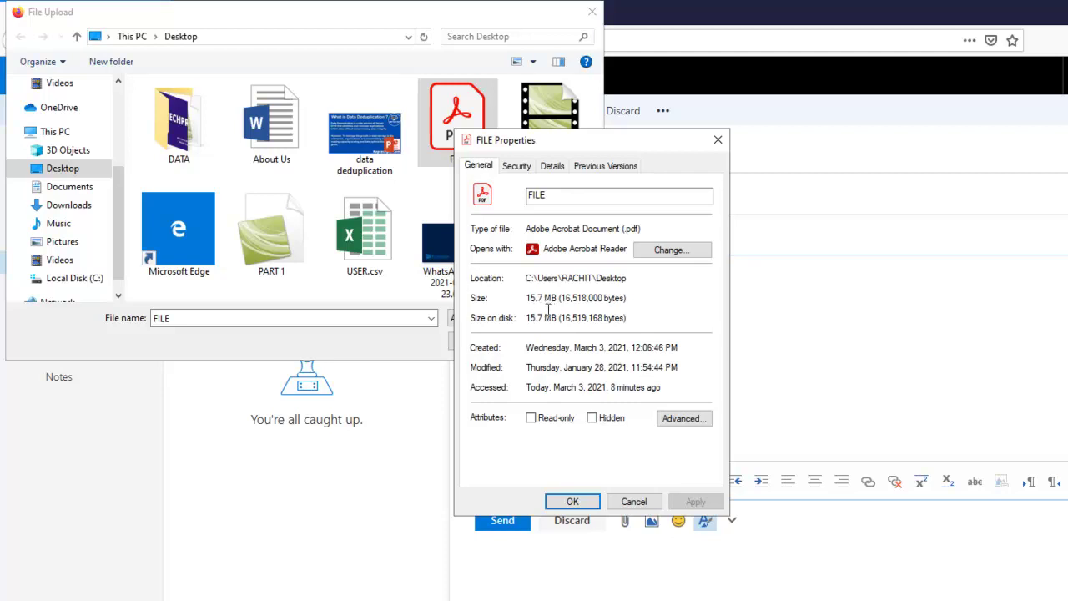
left_click(571, 503)
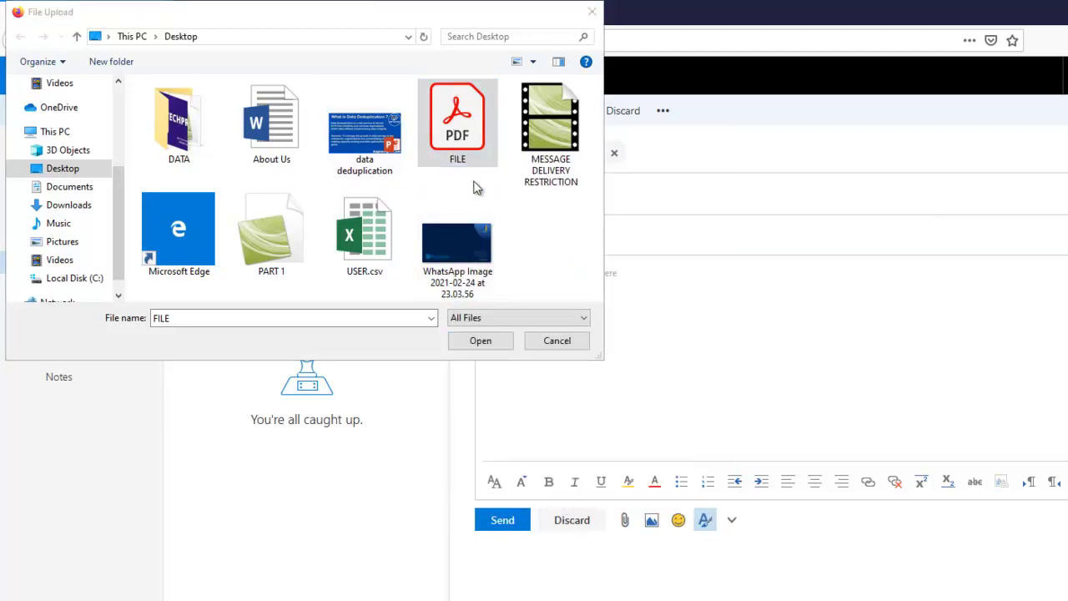
Step: Attach FILE.pdf to the message and send it without a subject
left_click(480, 340)
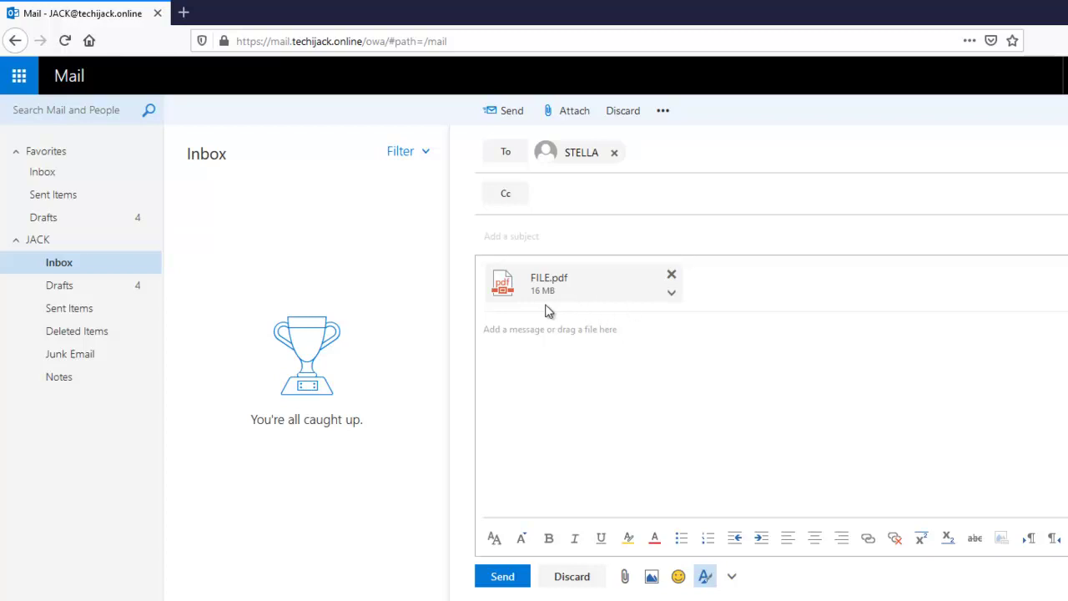
left_click(503, 577)
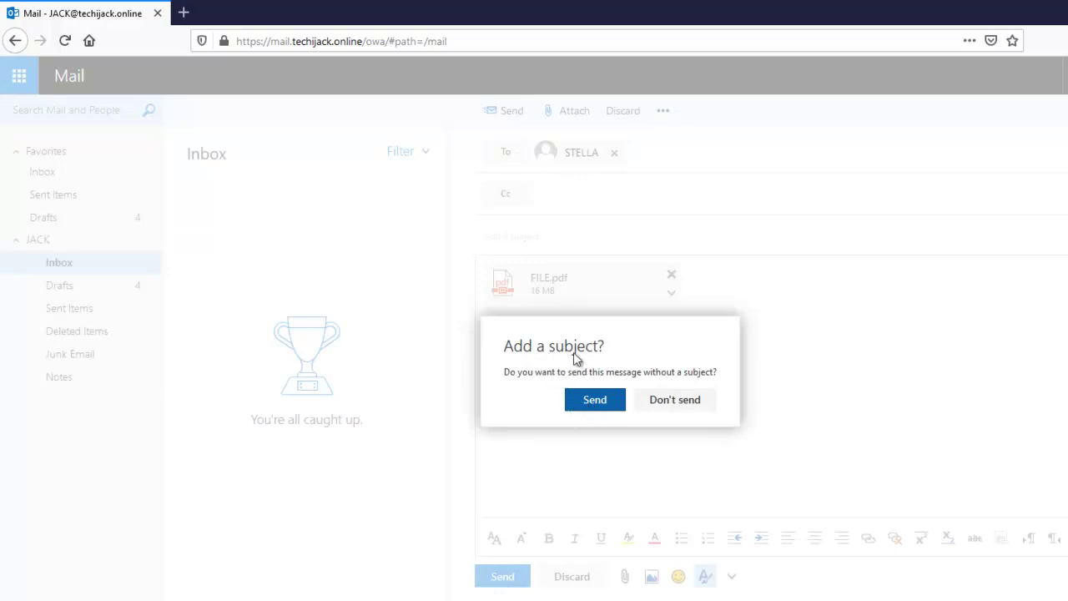
left_click(594, 403)
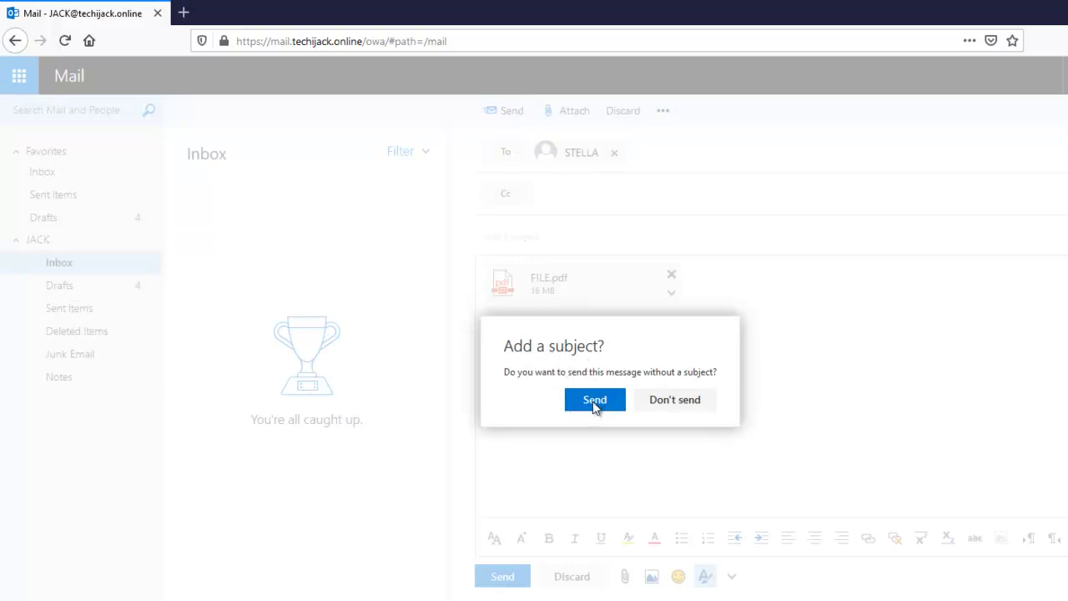